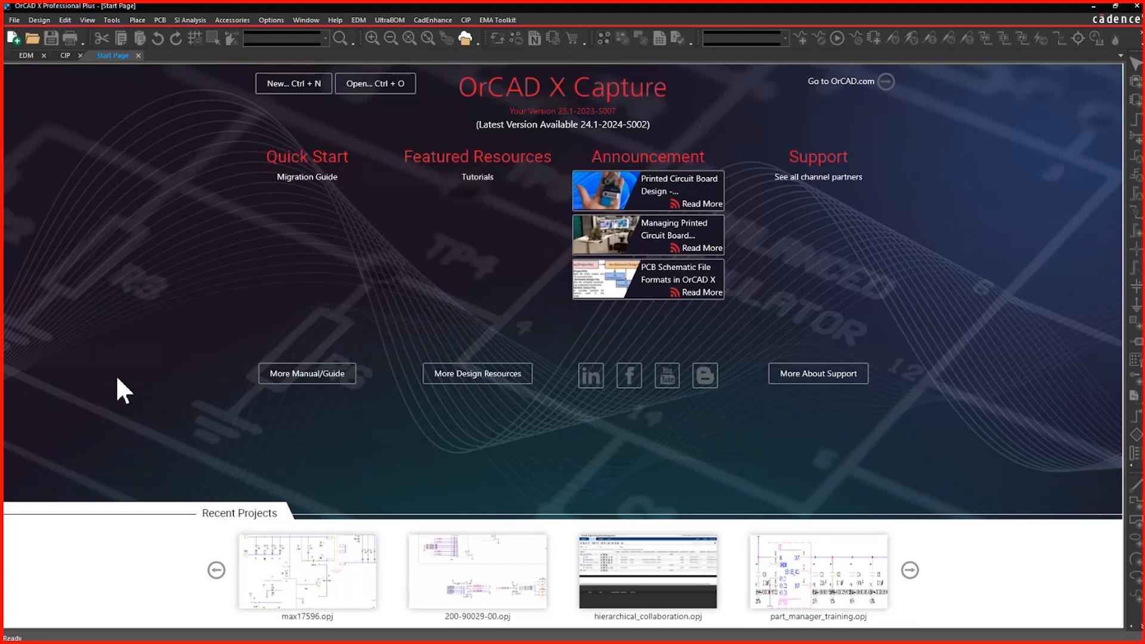
- Open the recent max17596 project and sign in to the Component Information Portal with Windows authentication
left_click(356, 552)
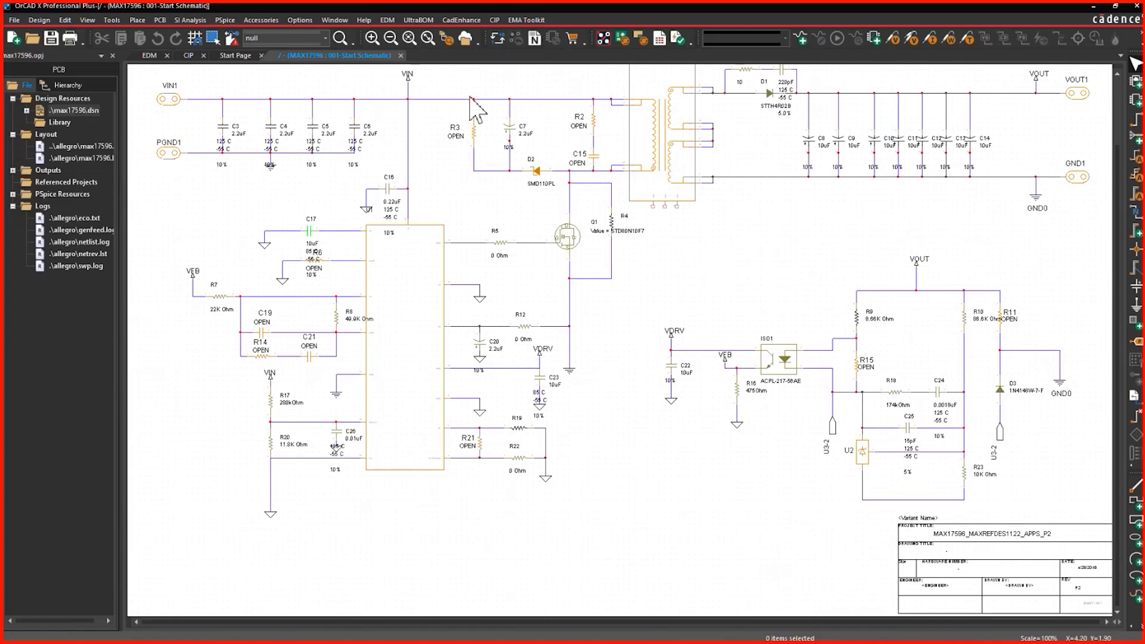
left_click(193, 56)
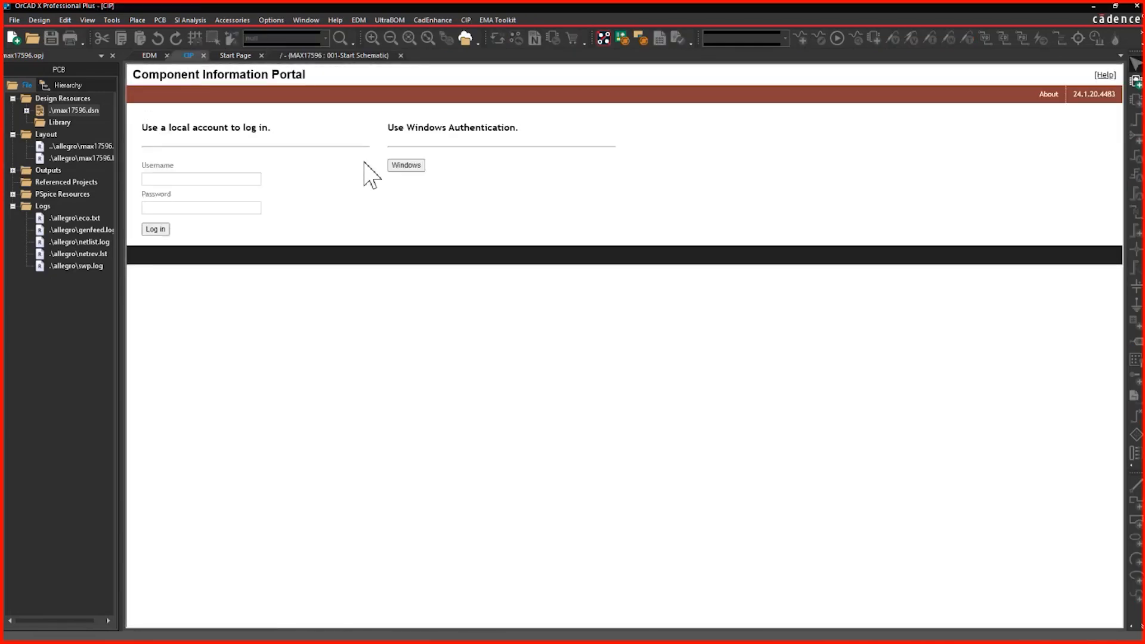
left_click(417, 168)
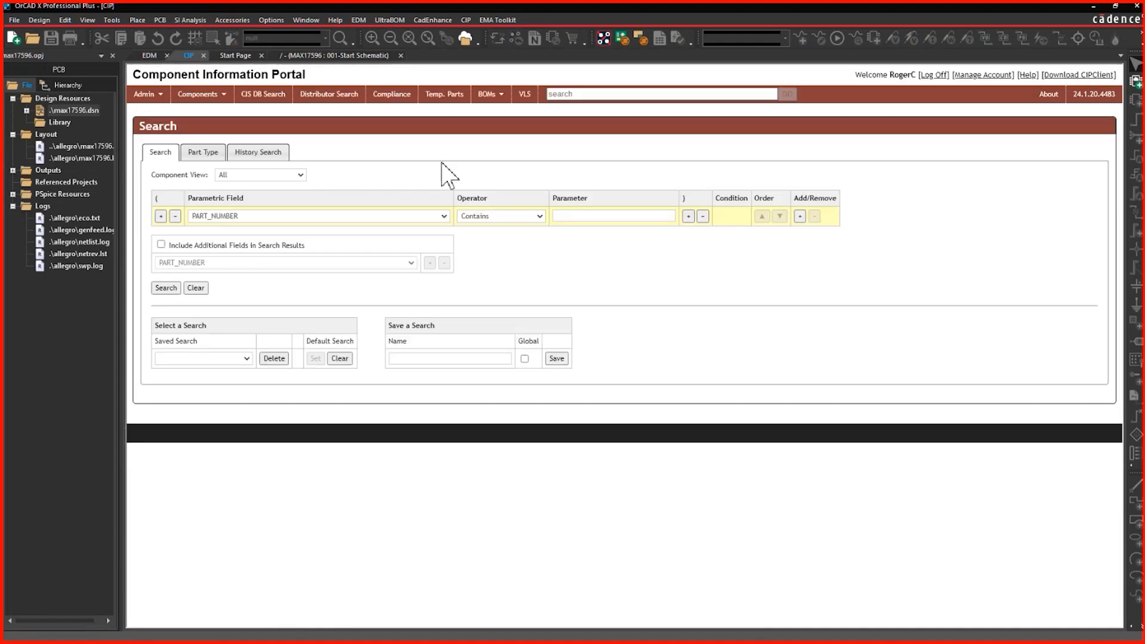
- Search the distributors for manufacturer part number max6969 and open the details of Digi-Key part MAX6969AWG+-ND
left_click(325, 95)
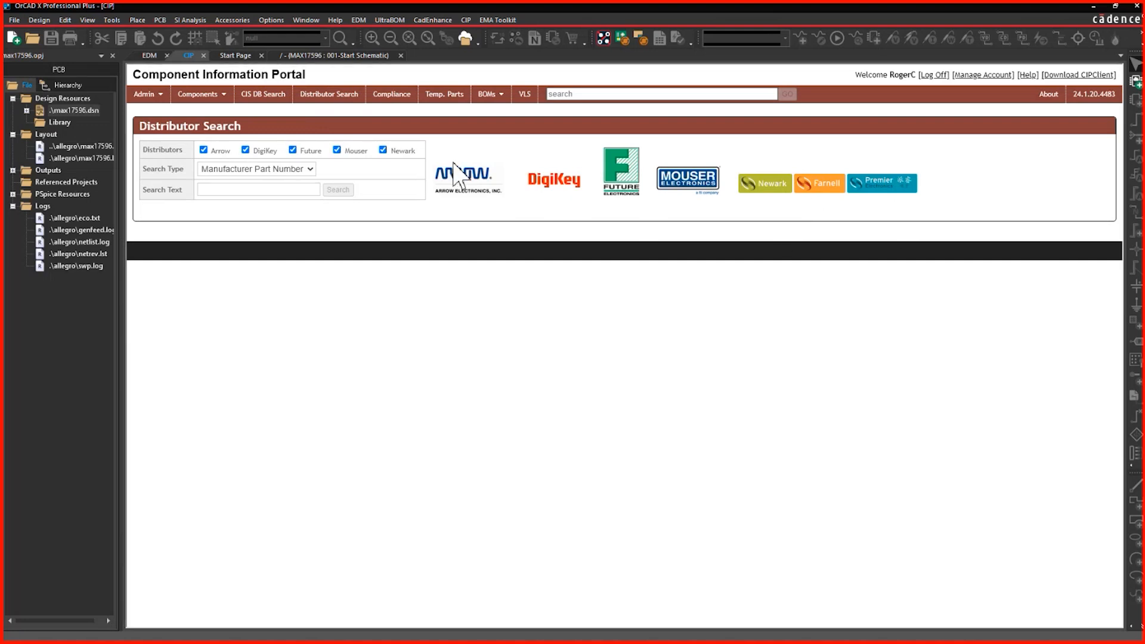
left_click(300, 189)
type("max6969")
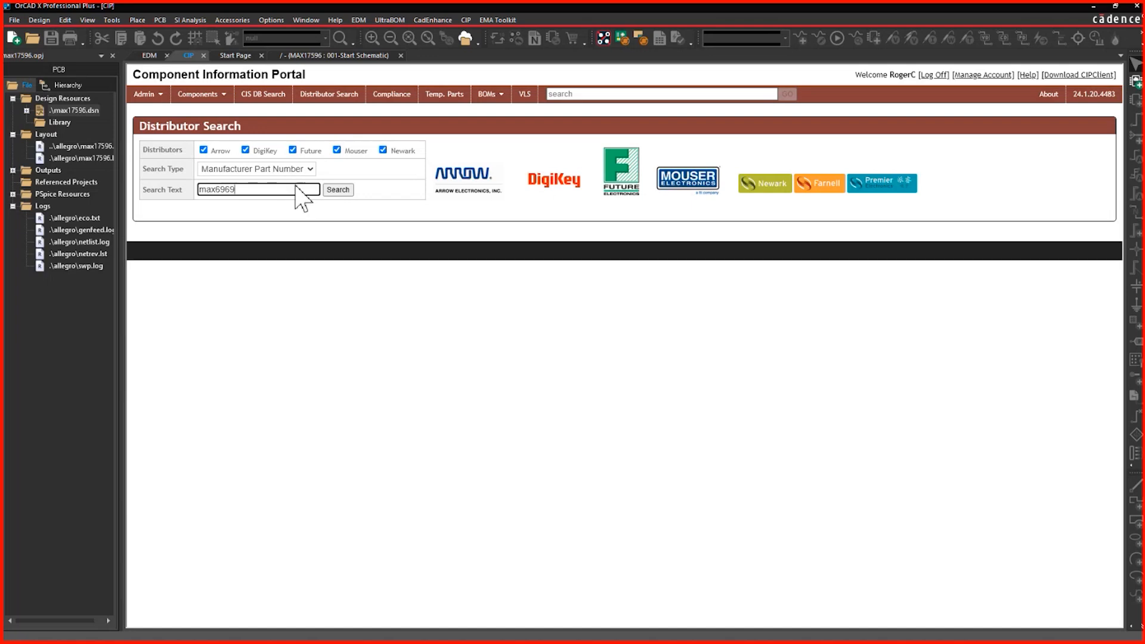
key("Return")
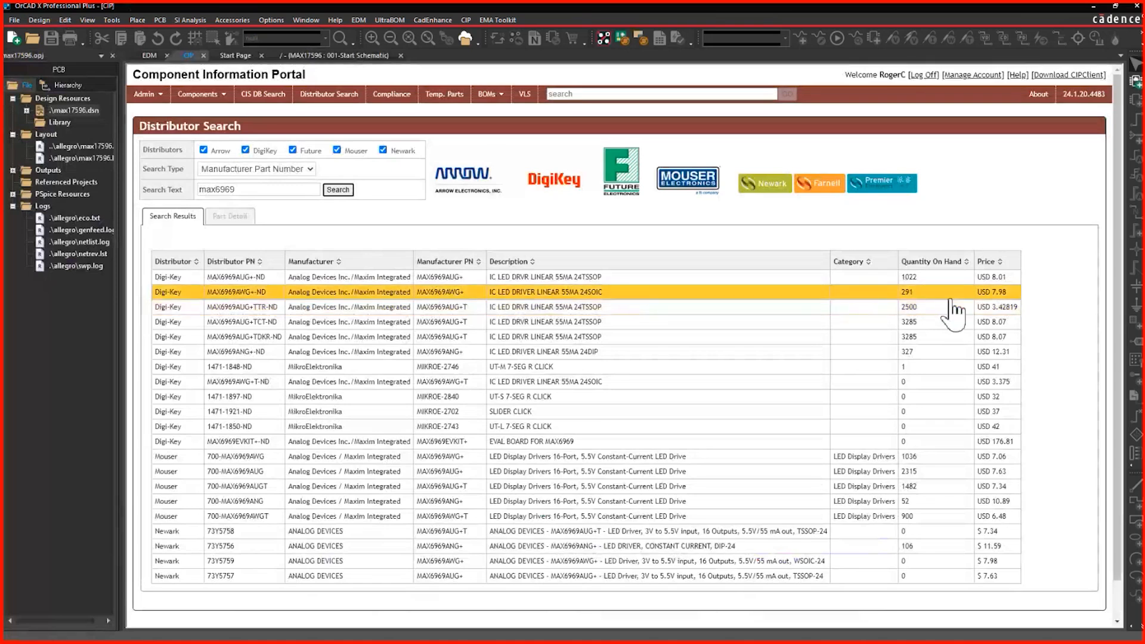
left_click(286, 292)
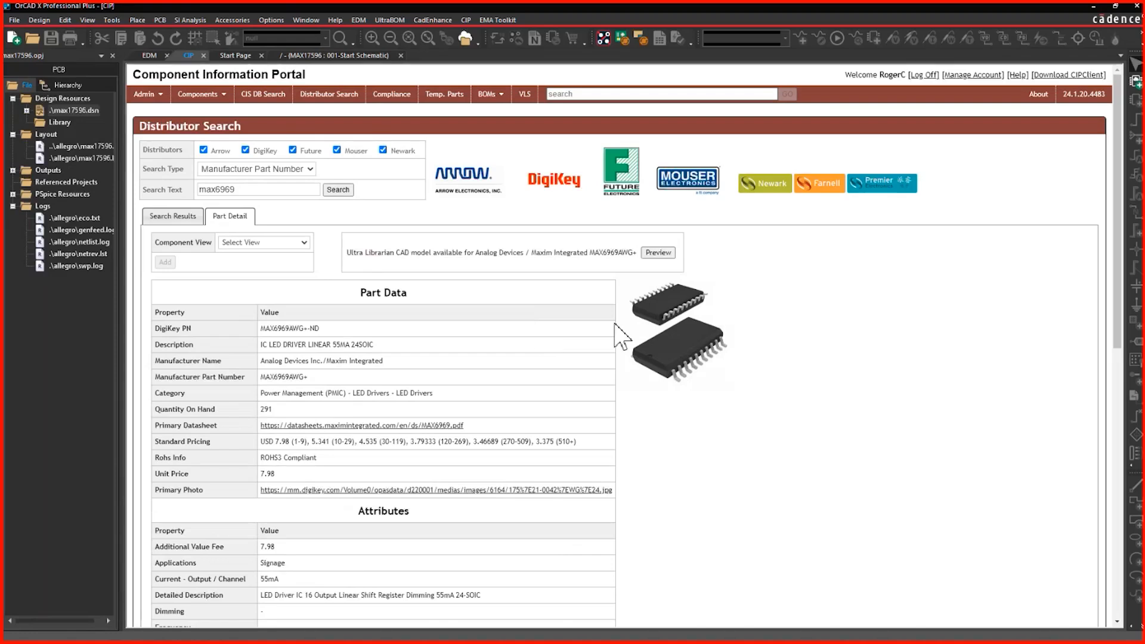
- Preview the part's Ultra Librarian symbol, footprint and 3D model, rotating the 3D model to view its side
left_click(658, 253)
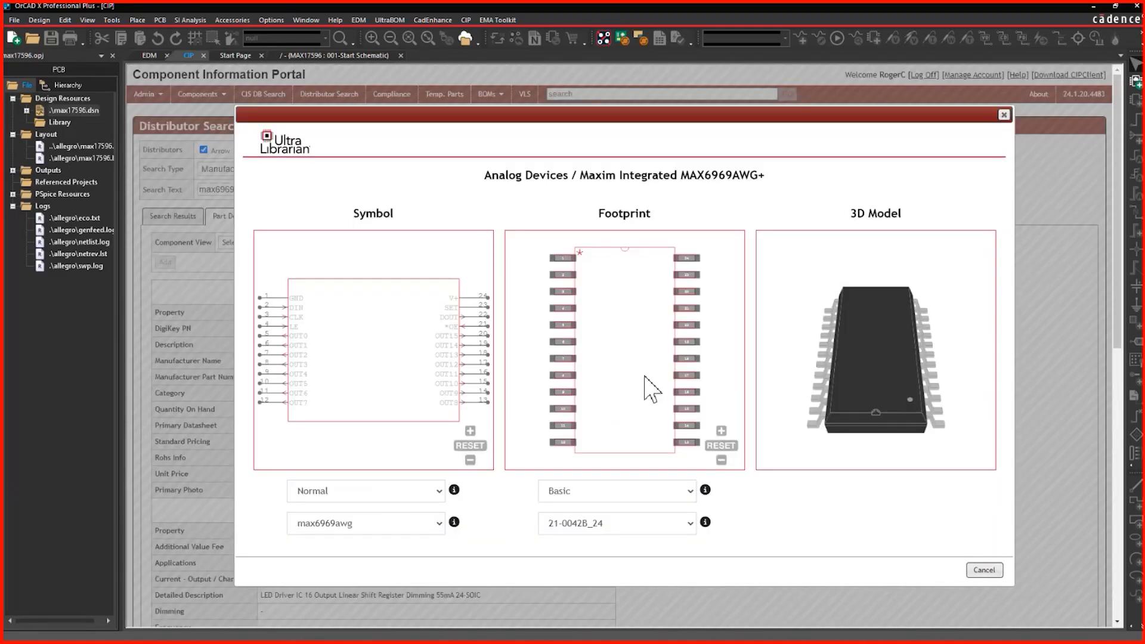
left_click_drag(869, 423, 905, 405)
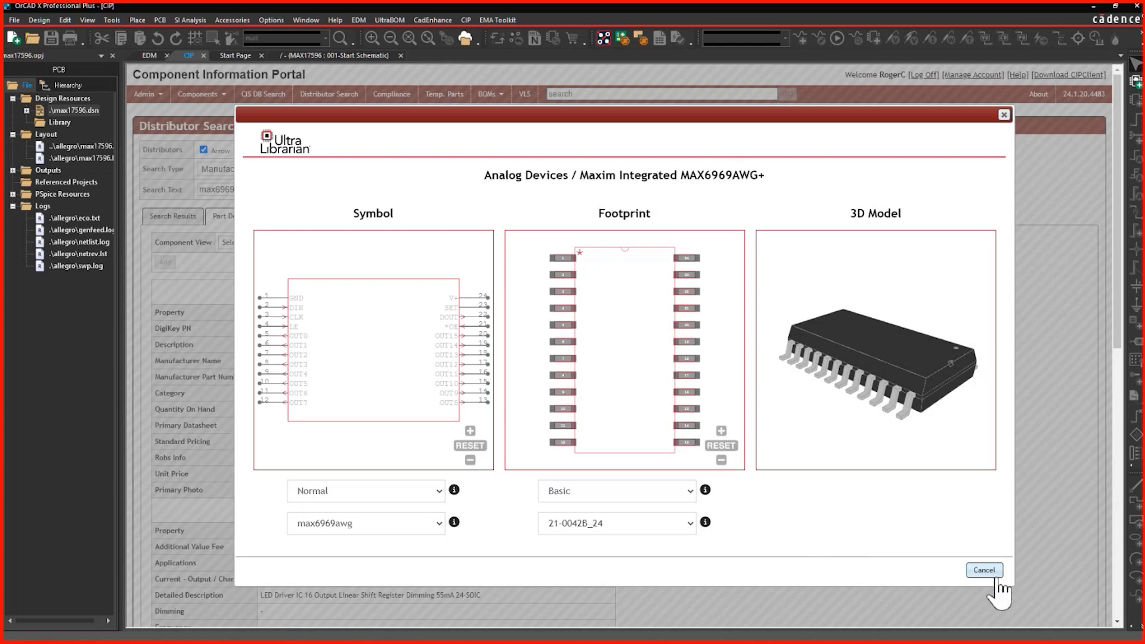
left_click(997, 581)
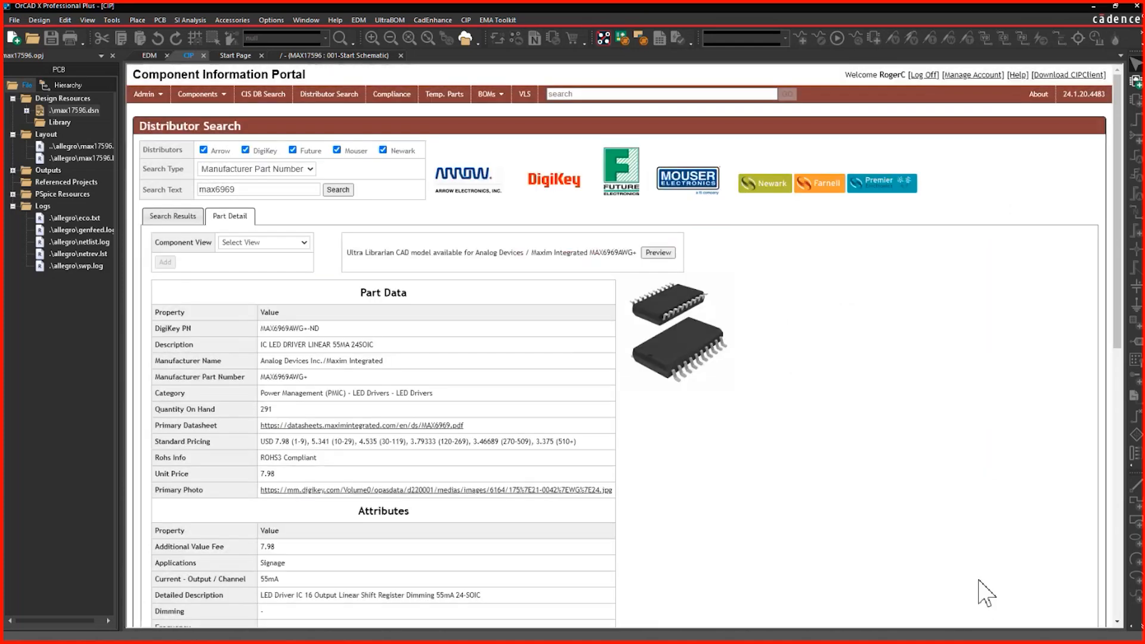
- Set up a temporary part in the ICs component view, using Ultra Librarian for the schematic part and PCB footprint
left_click(278, 242)
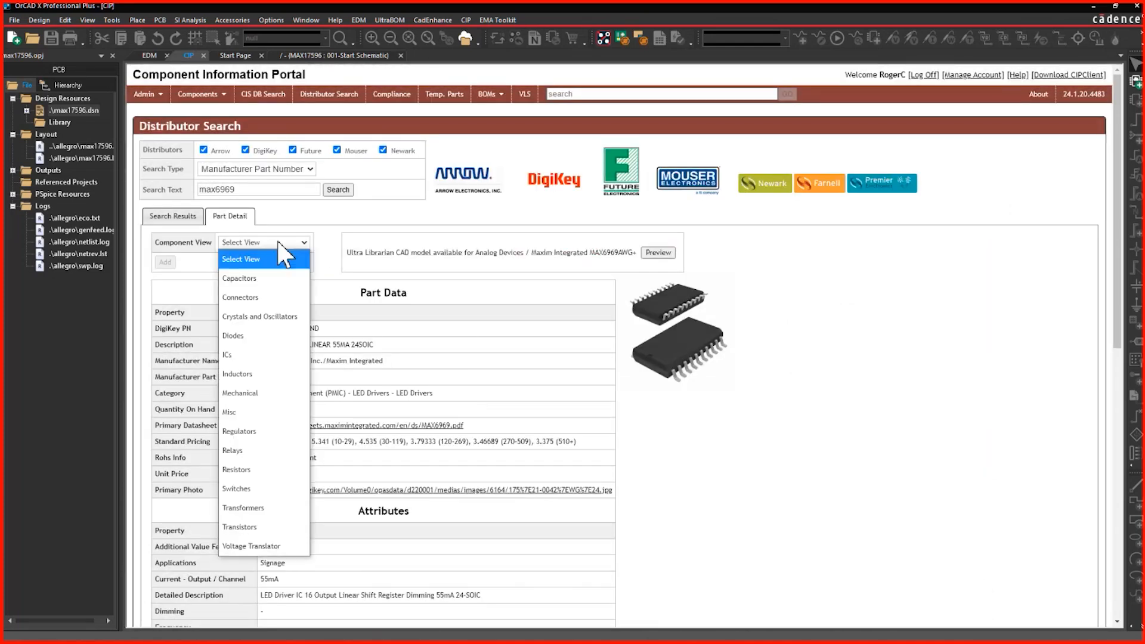
left_click(273, 354)
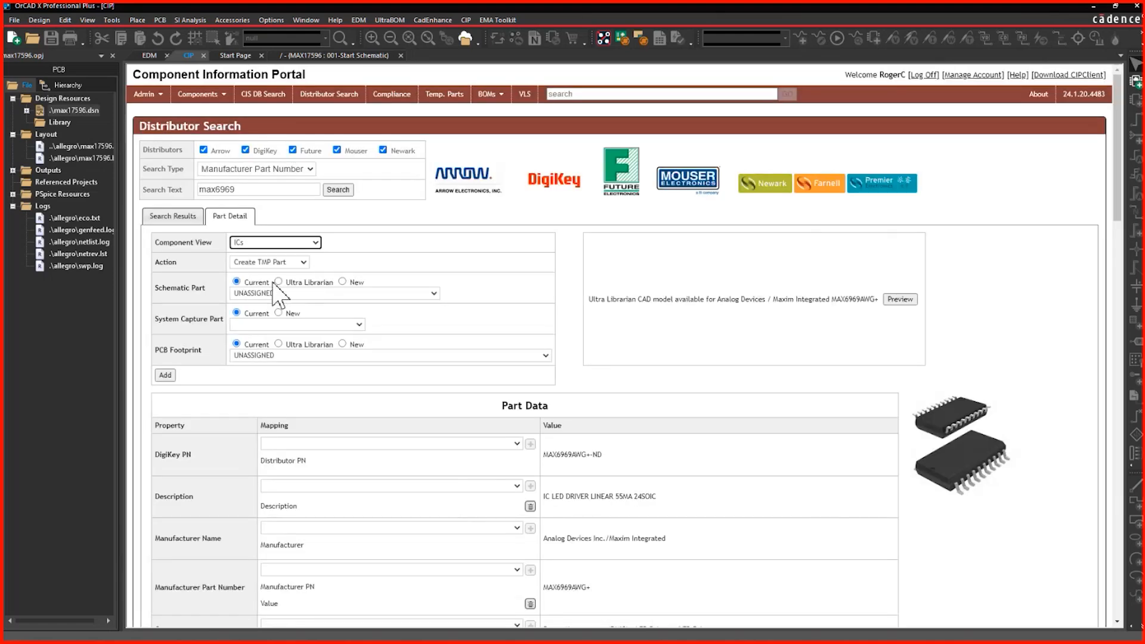
left_click(278, 282)
left_click(277, 330)
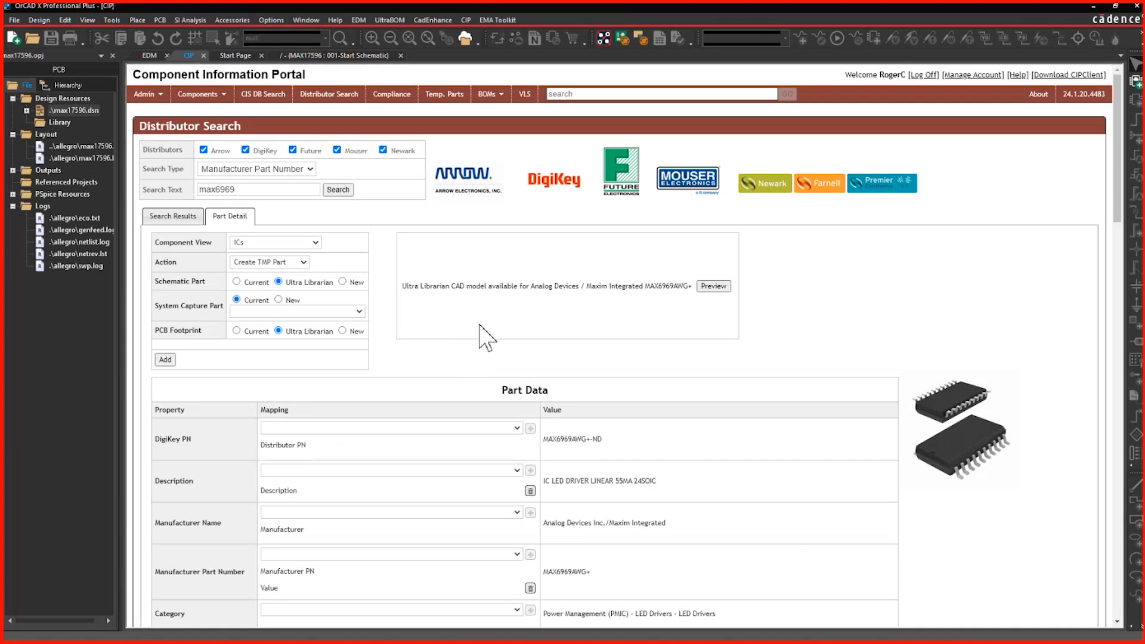
- Open the new temporary MAX6969AWG+ part's record and check its part number
left_click(460, 103)
left_click(310, 216)
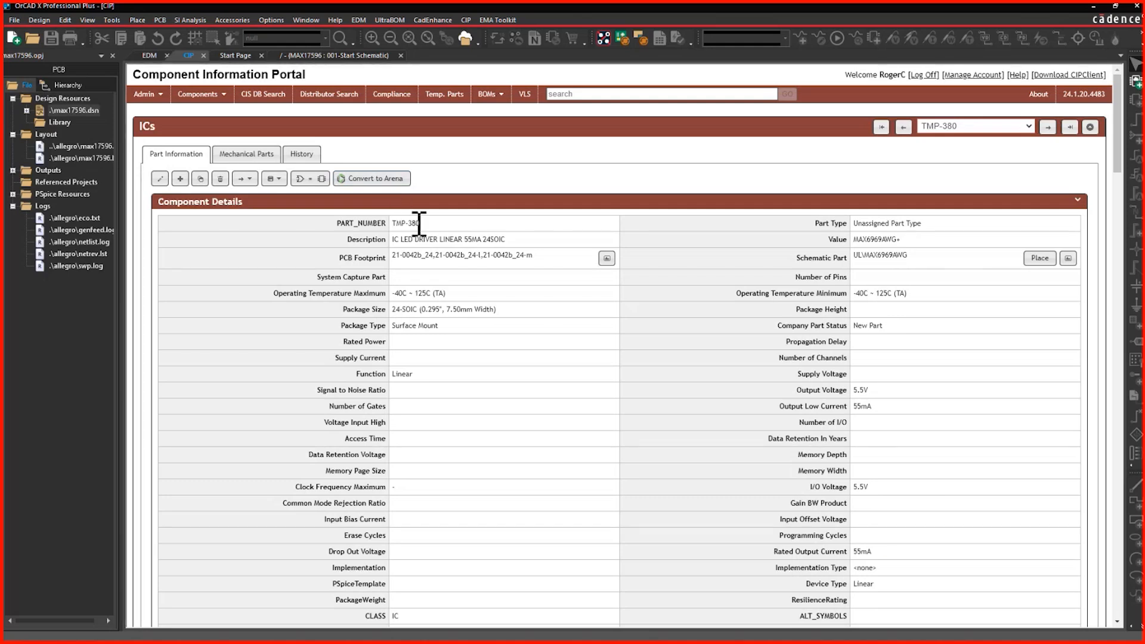
left_click_drag(420, 223, 391, 223)
left_click(467, 227)
- Try to convert the temporary part to Arena while its part type is unassigned
left_click(399, 182)
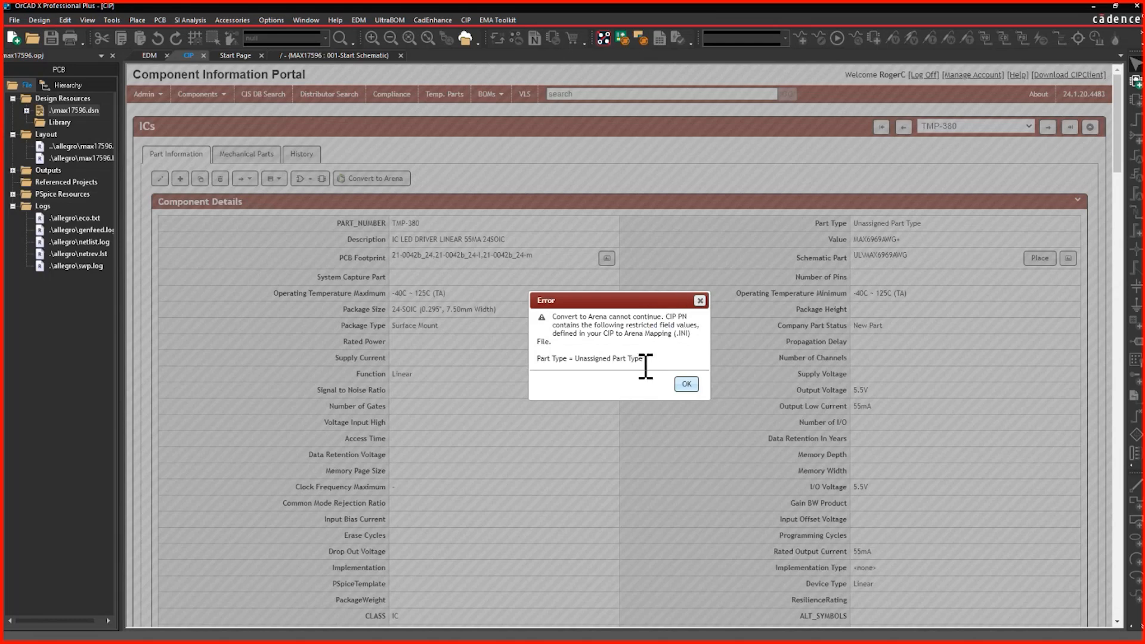
left_click_drag(645, 366, 544, 365)
left_click(686, 384)
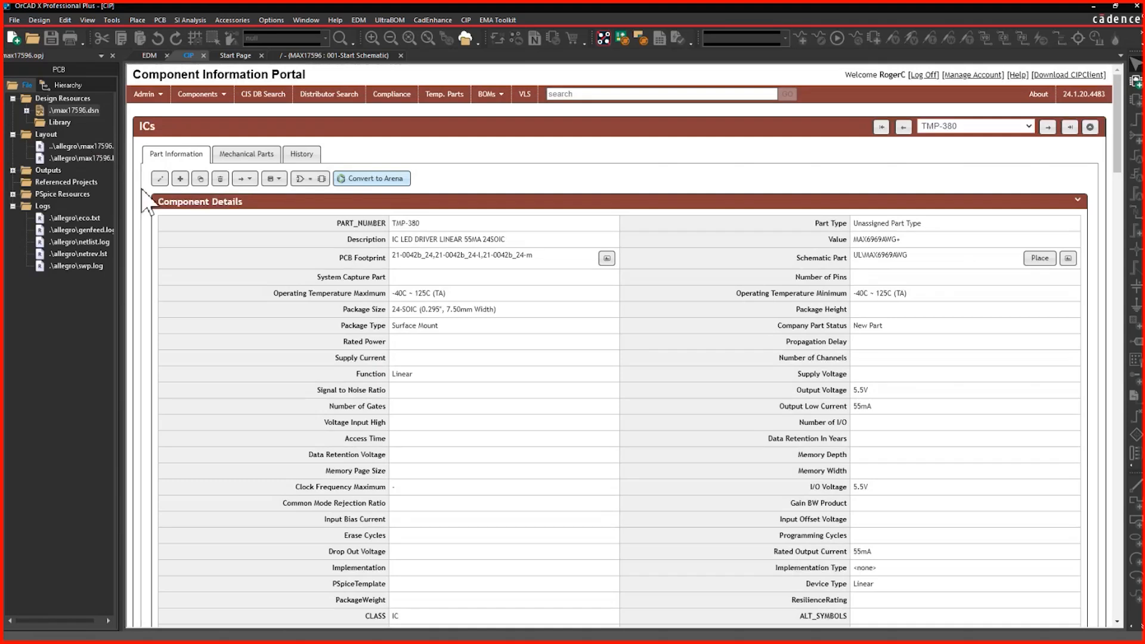
- Set the temporary IC's part type to Linear\Linear and save the component details
left_click(160, 178)
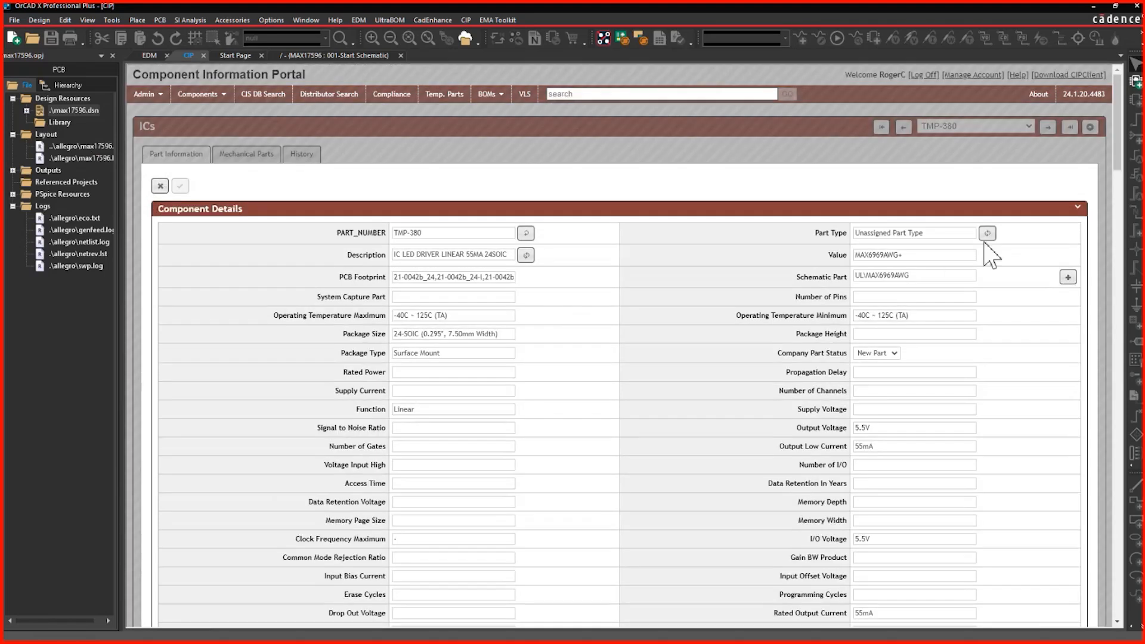
left_click(987, 233)
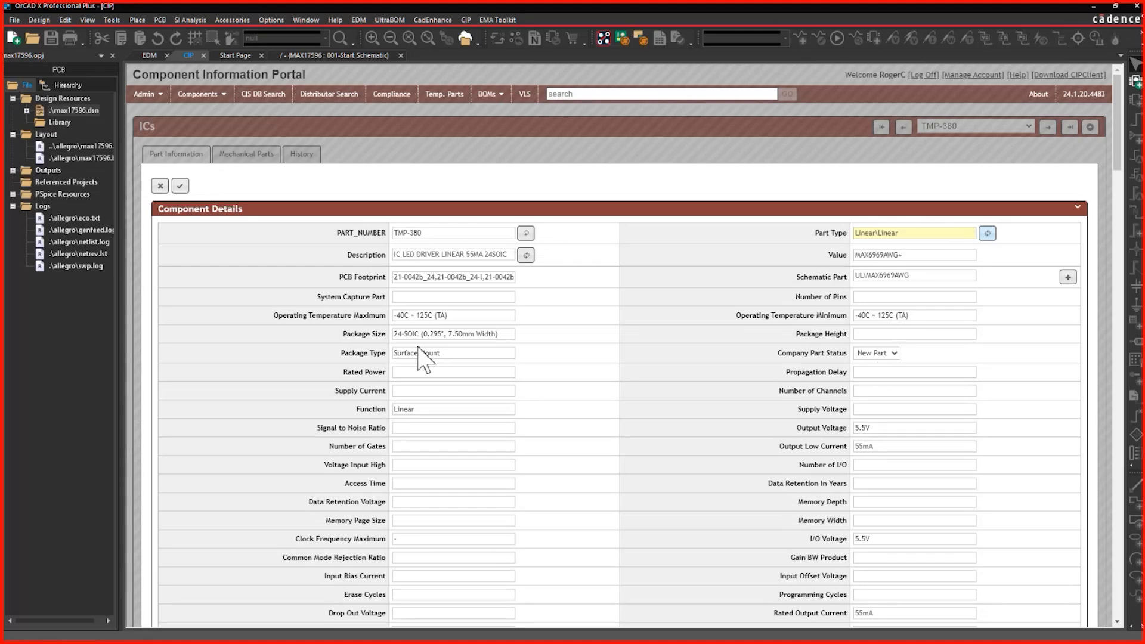
left_click(181, 186)
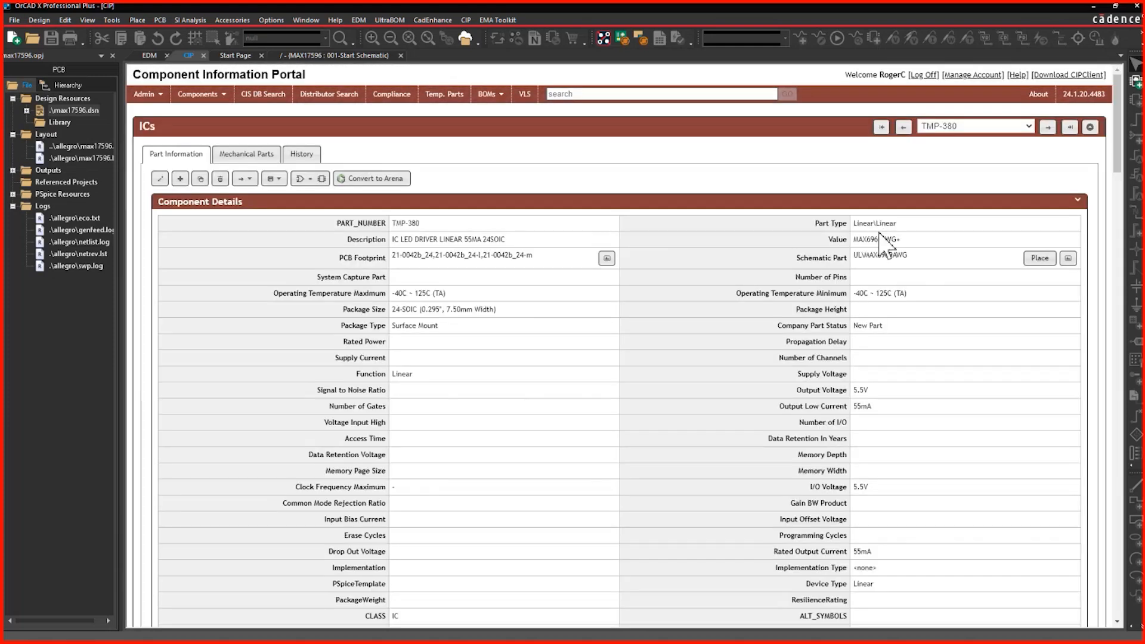
- Start the conversion to Arena and log in to Arena by entering the account password
left_click(376, 178)
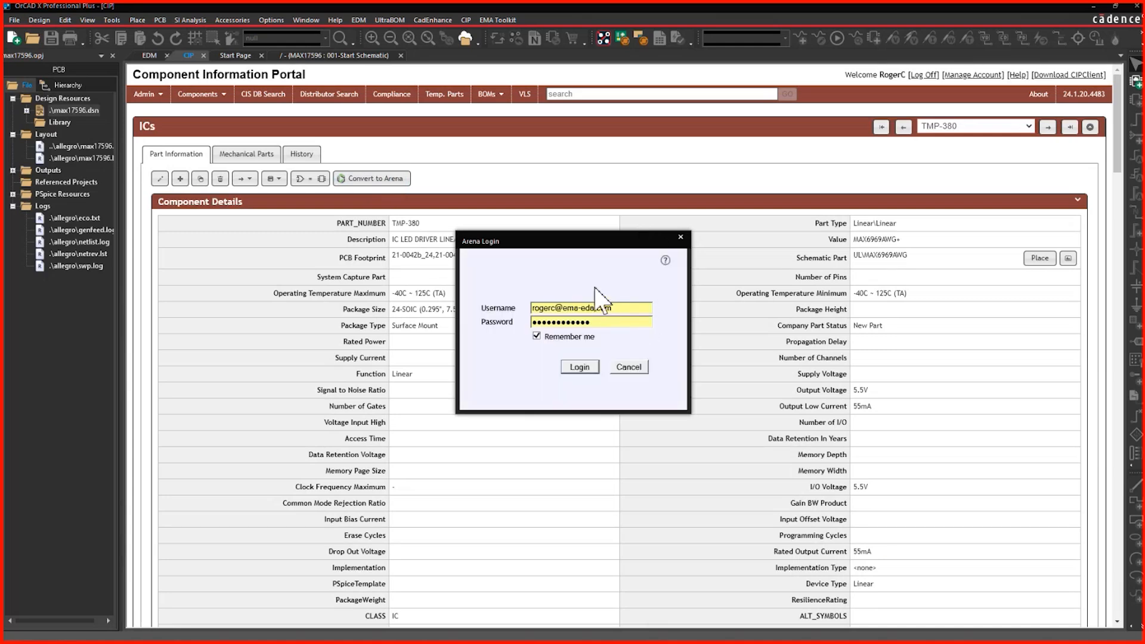
left_click(575, 372)
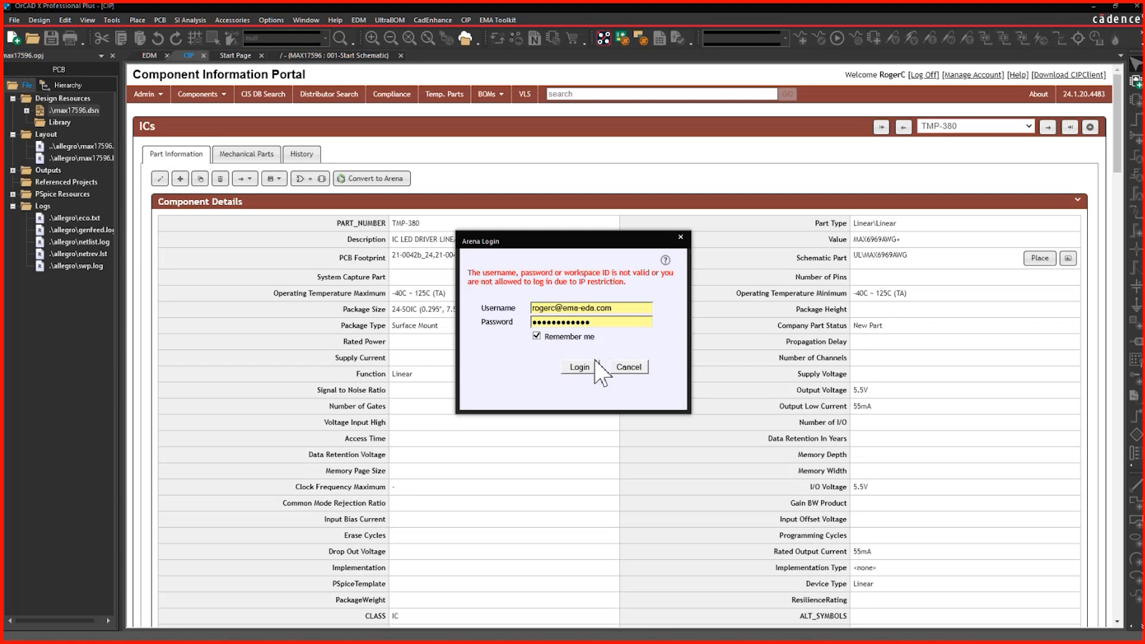
double_click(632, 325)
type("p")
key("Return")
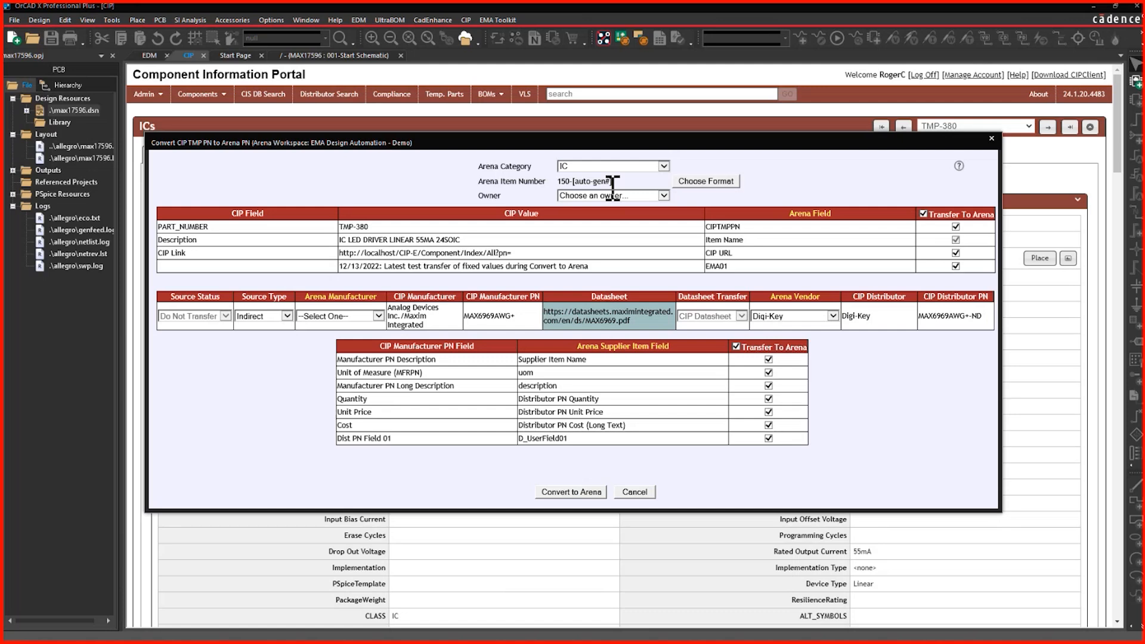
- Check the Arena item number and CIP manufacturer, and set the Arena manufacturer to Analog Devices
left_click_drag(619, 183, 555, 185)
left_click(764, 204)
left_click_drag(425, 326, 388, 307)
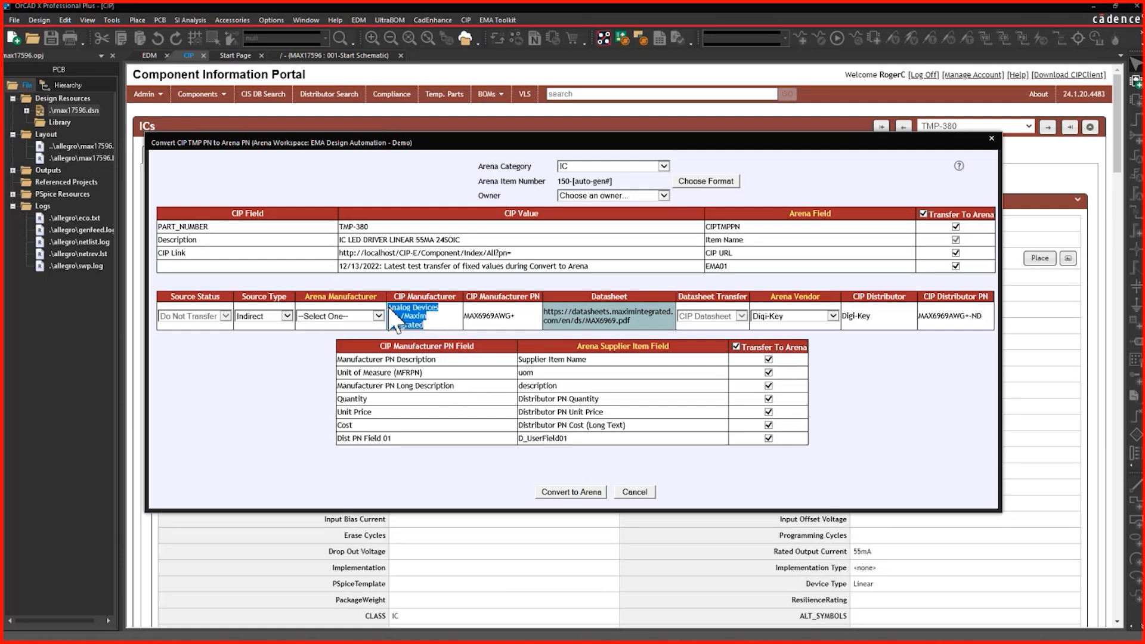
left_click(420, 322)
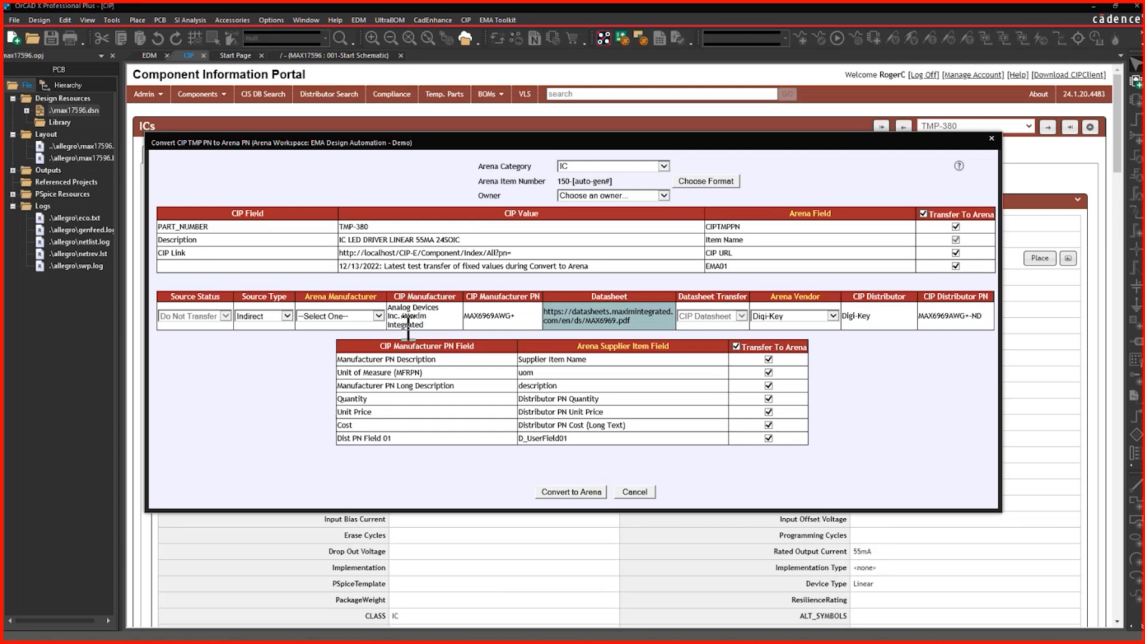
left_click(375, 316)
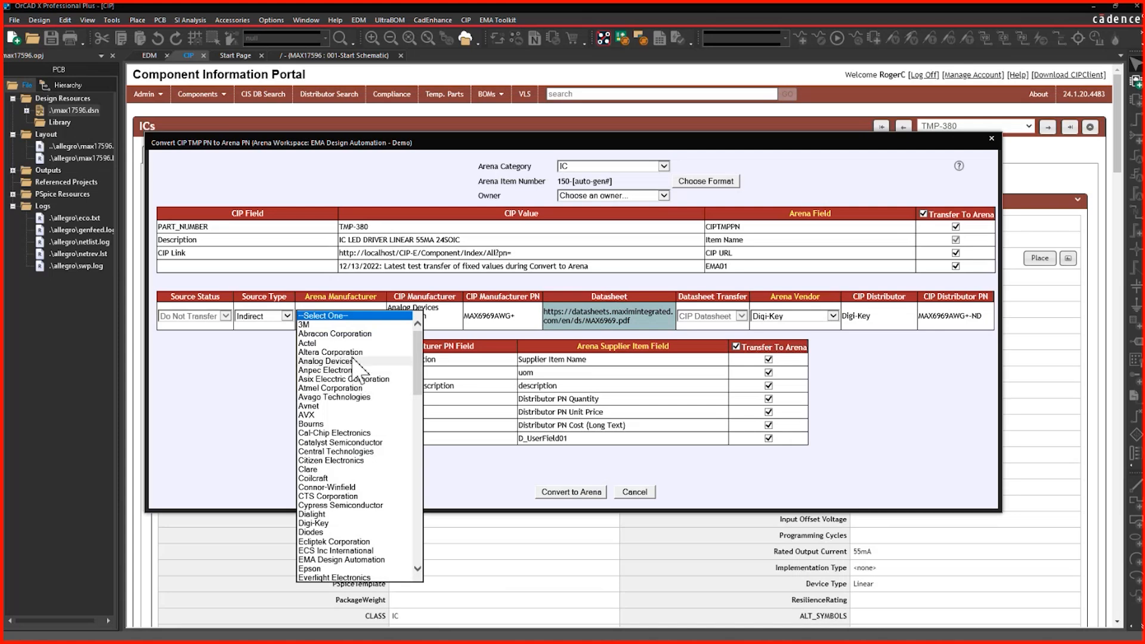
left_click(334, 361)
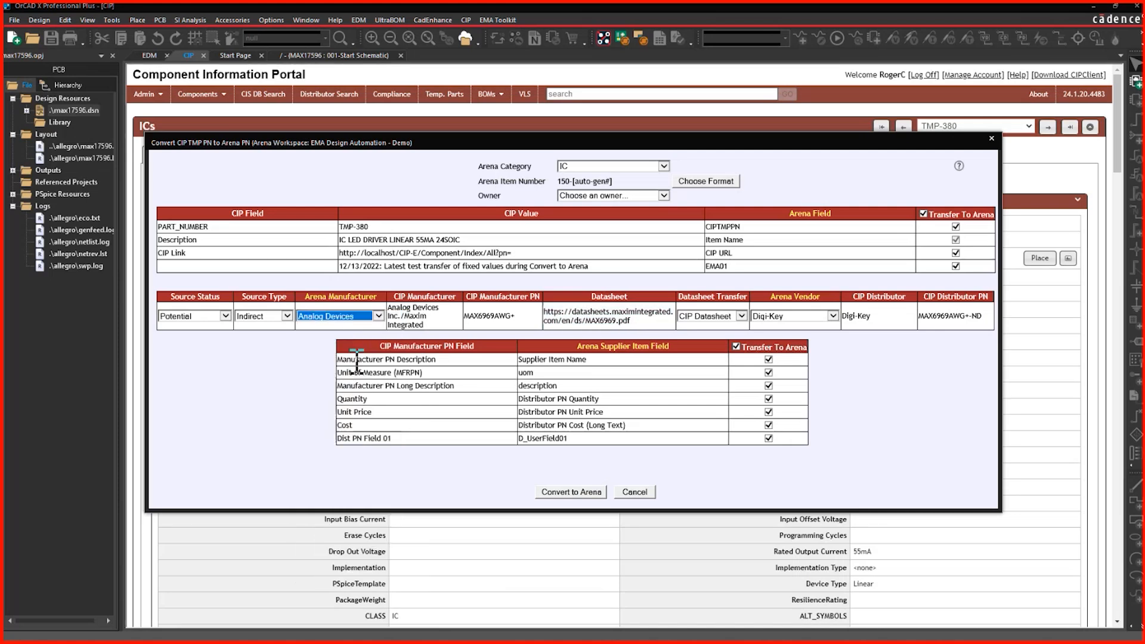
left_click(310, 349)
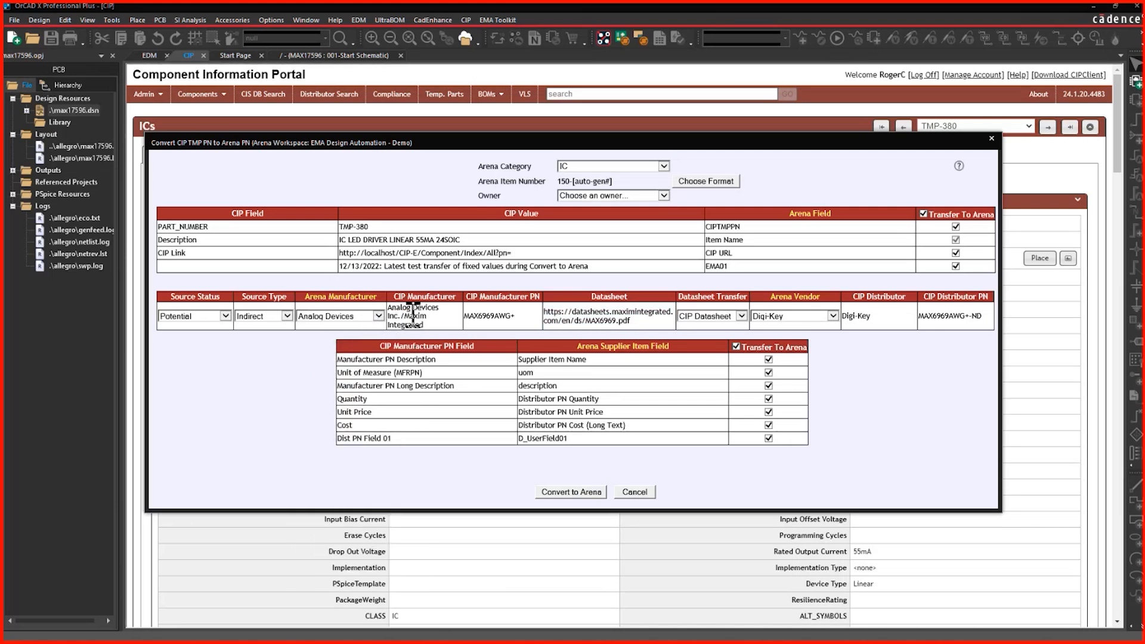
- Keep the Indirect source type and CIP Datasheet transfer, and convert the part to Arena despite the supplier name mismatch
left_click(268, 316)
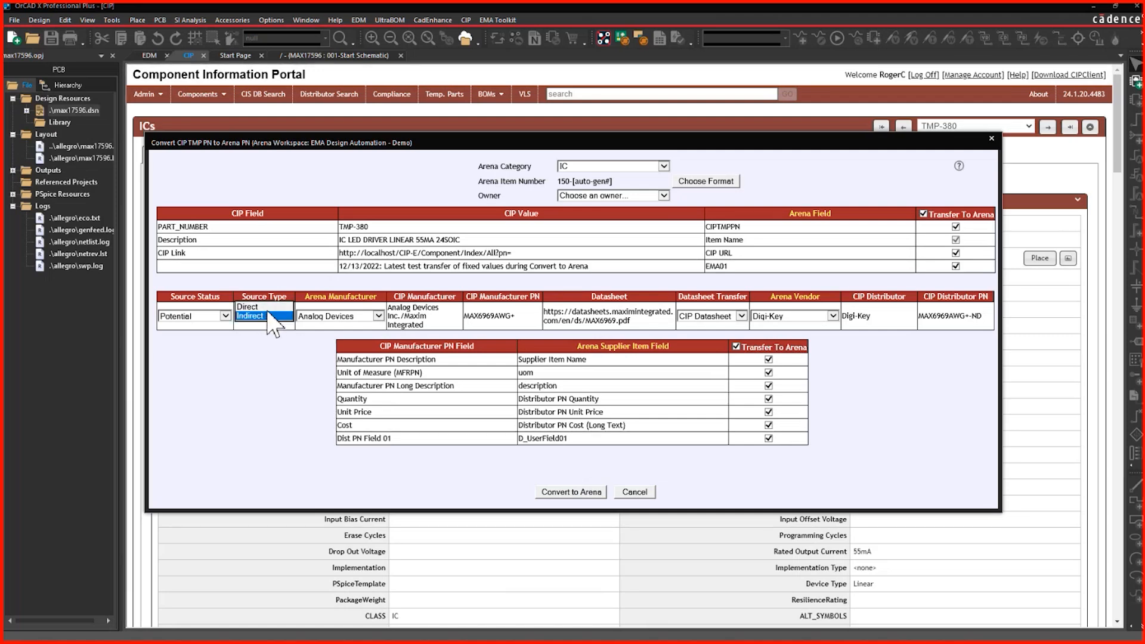
left_click(259, 368)
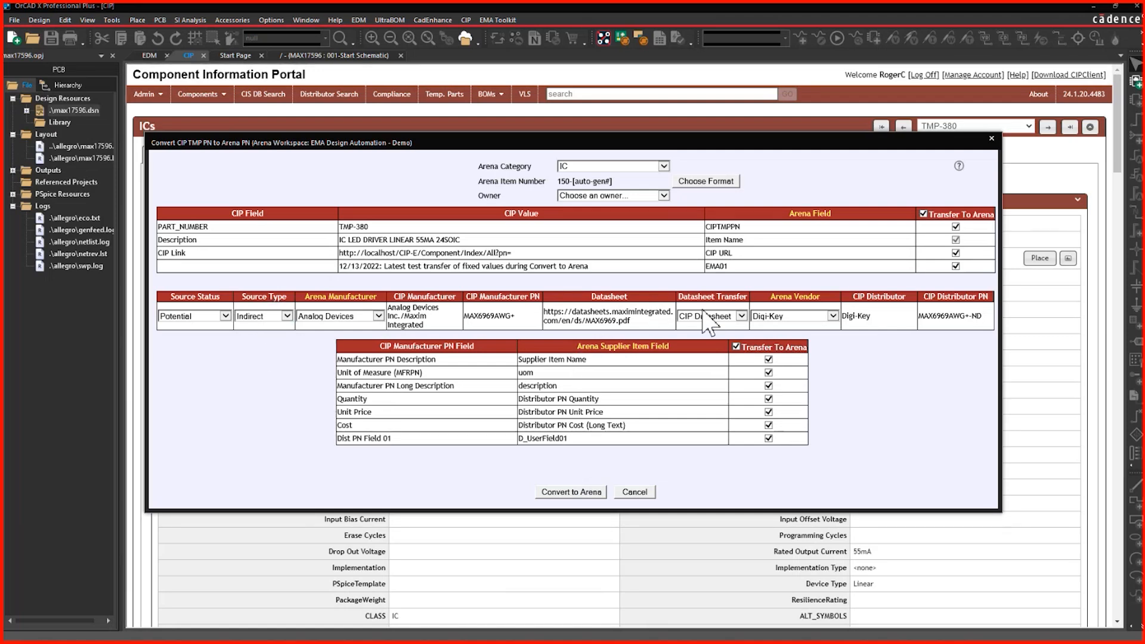
left_click(708, 317)
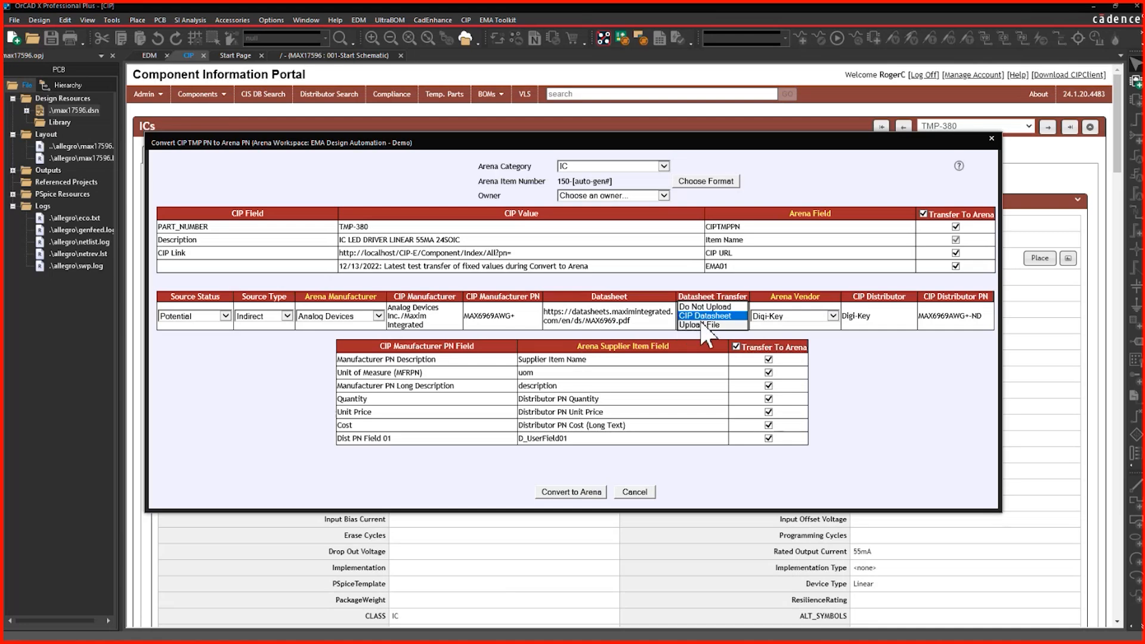
left_click(944, 361)
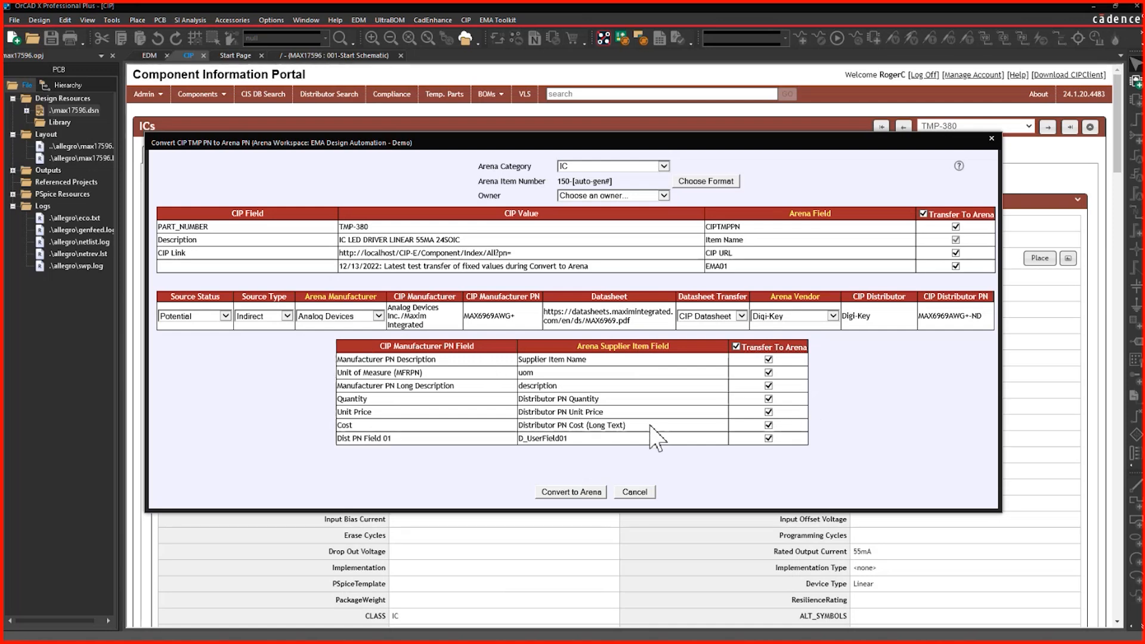
left_click(587, 492)
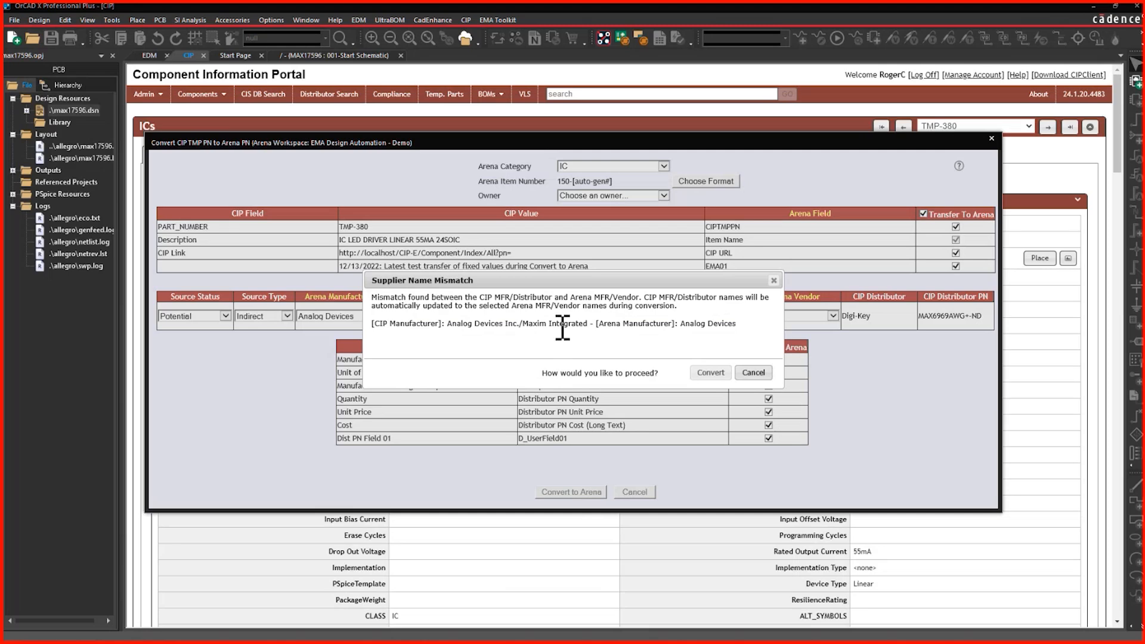
left_click(711, 373)
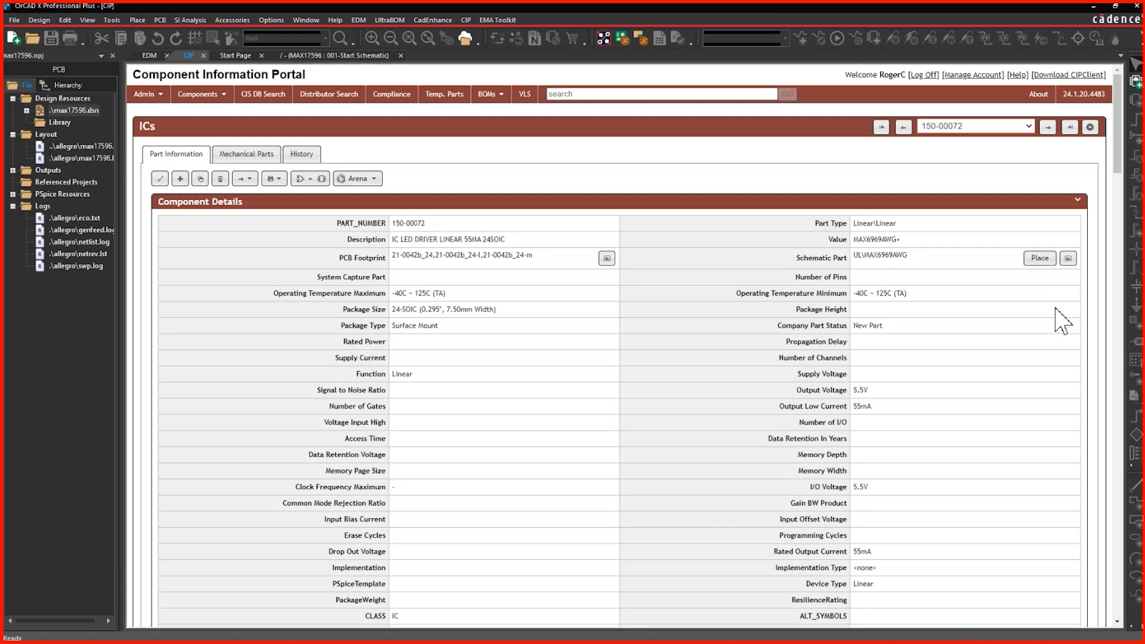
- Place the converted MAX6969AWG+ part in the empty area of the MAX17596 schematic, between the main IC and U2
left_click(1038, 262)
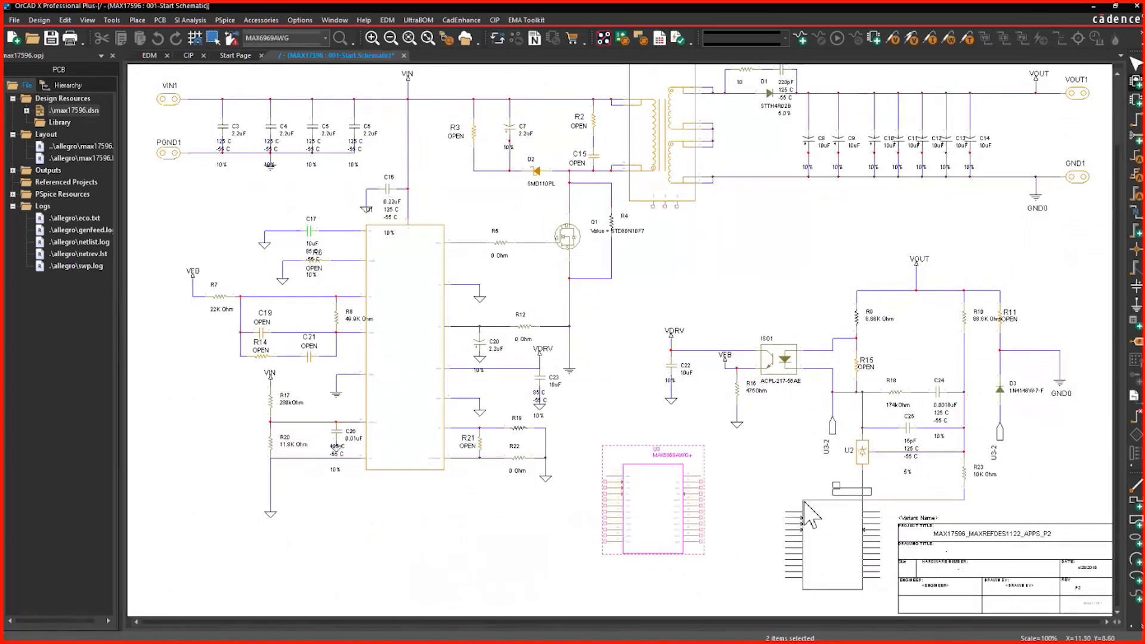
key("Escape")
left_click(784, 485)
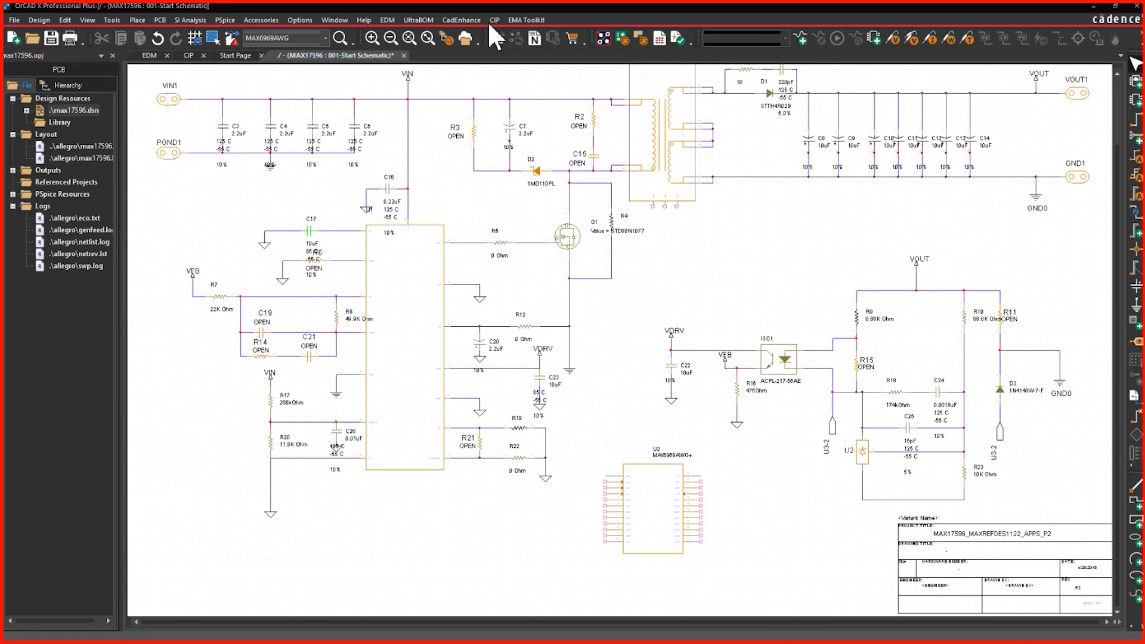
- Start a BOM import from the schematic into Arena and set its destination to a new part number
left_click_drag(488, 20, 531, 17)
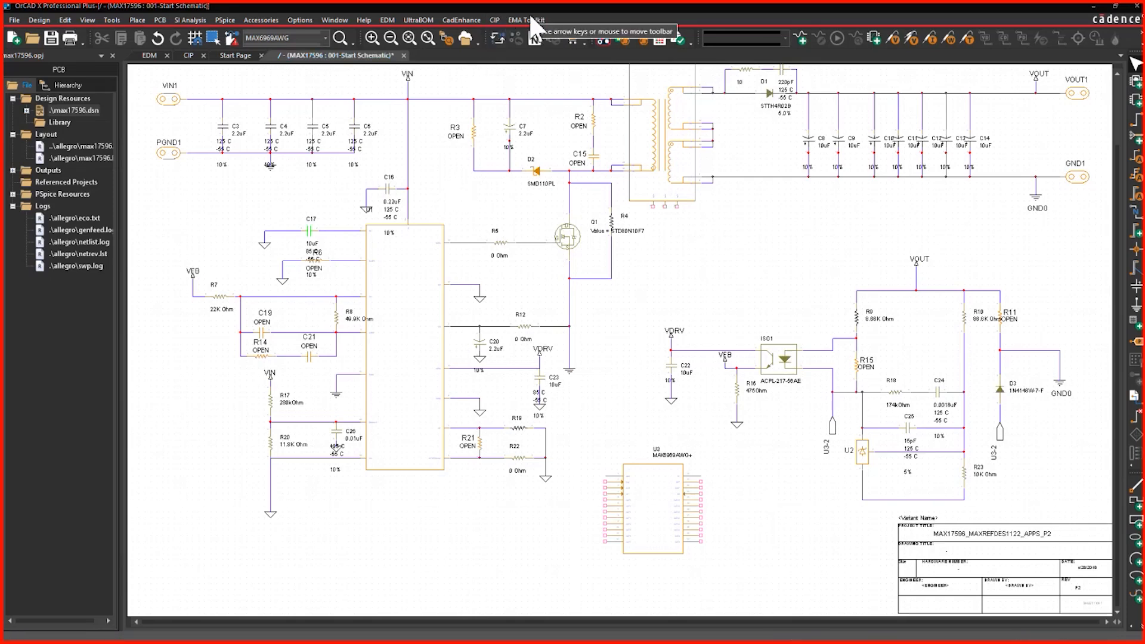
left_click(496, 18)
mouse_move(519, 92)
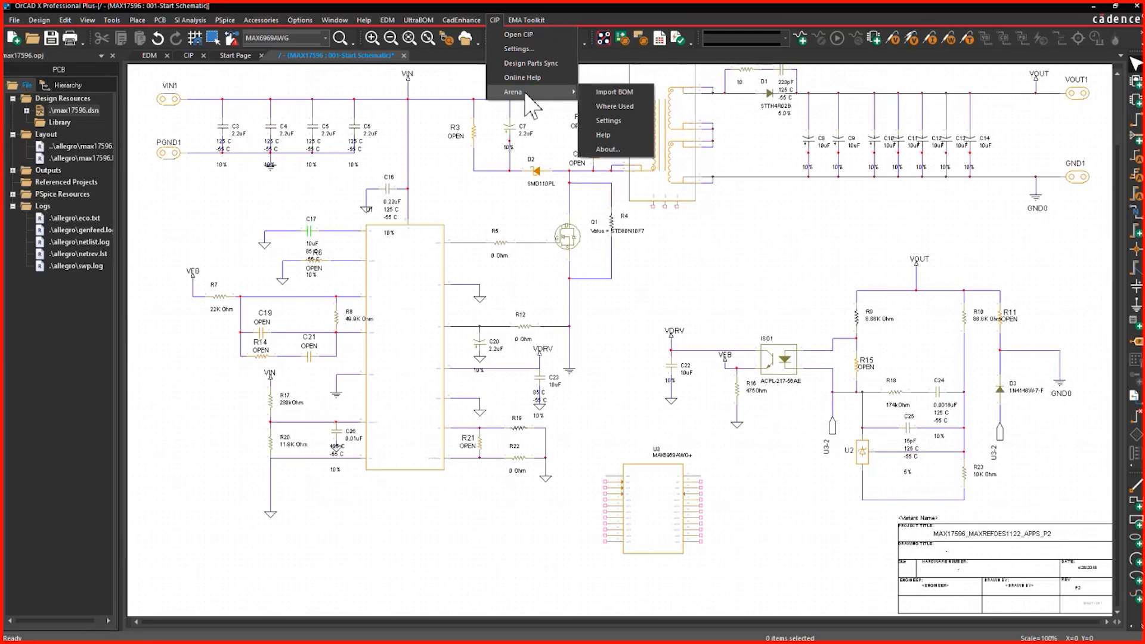
left_click(617, 96)
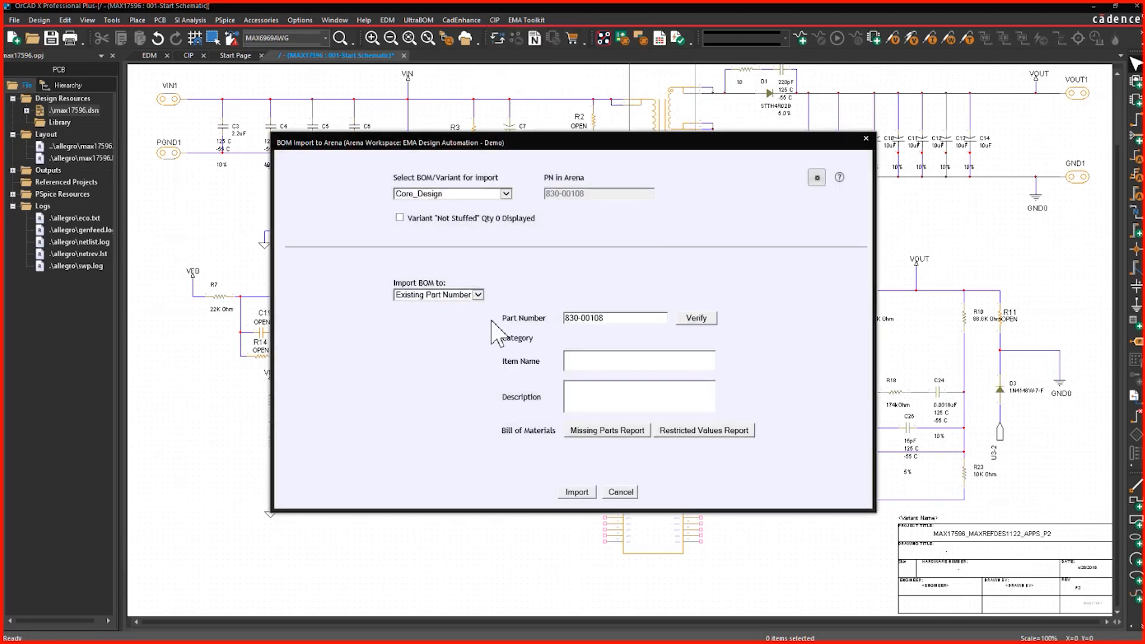
left_click(479, 296)
left_click(478, 296)
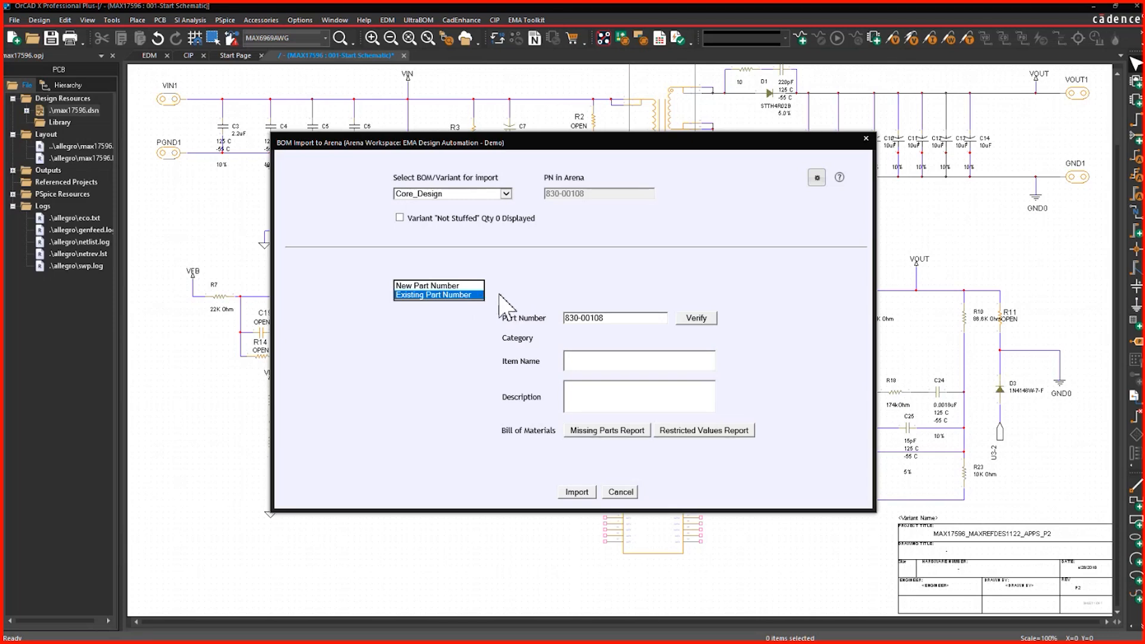
left_click(470, 286)
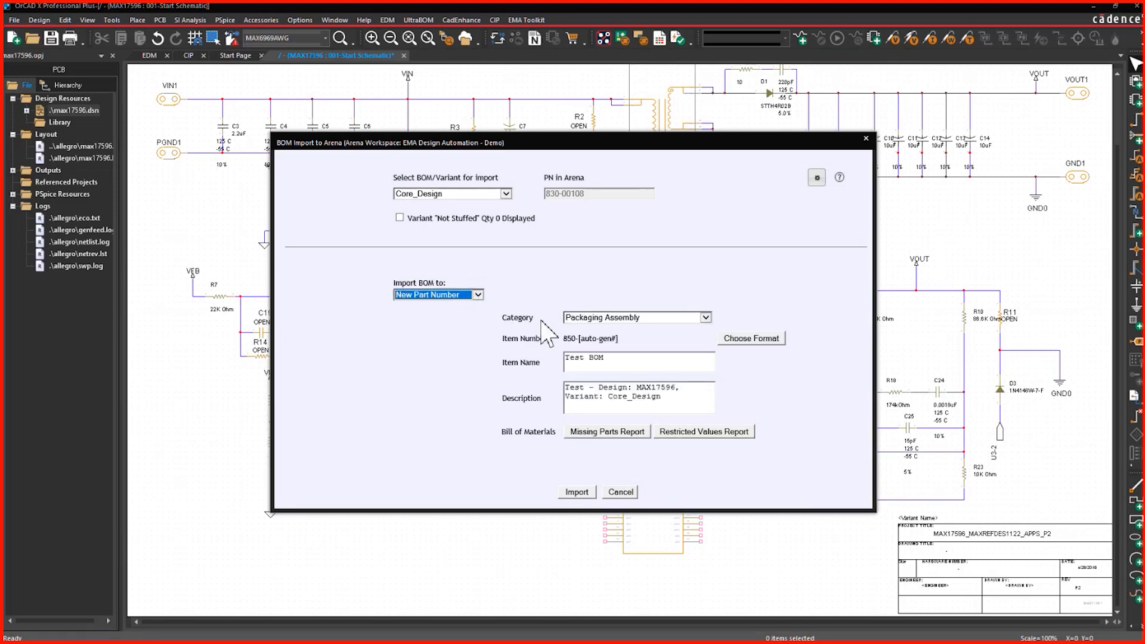
- Set the new item's category to Printed Circuit Board Assembly and keep Core_Design as the BOM variant for import
left_click(588, 317)
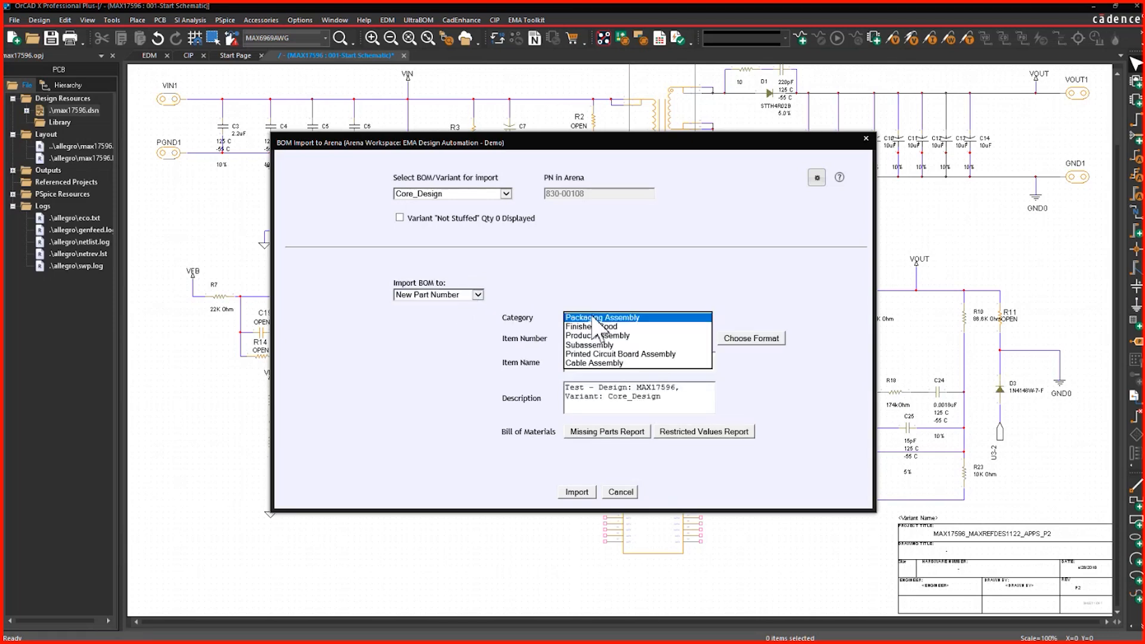
left_click(596, 354)
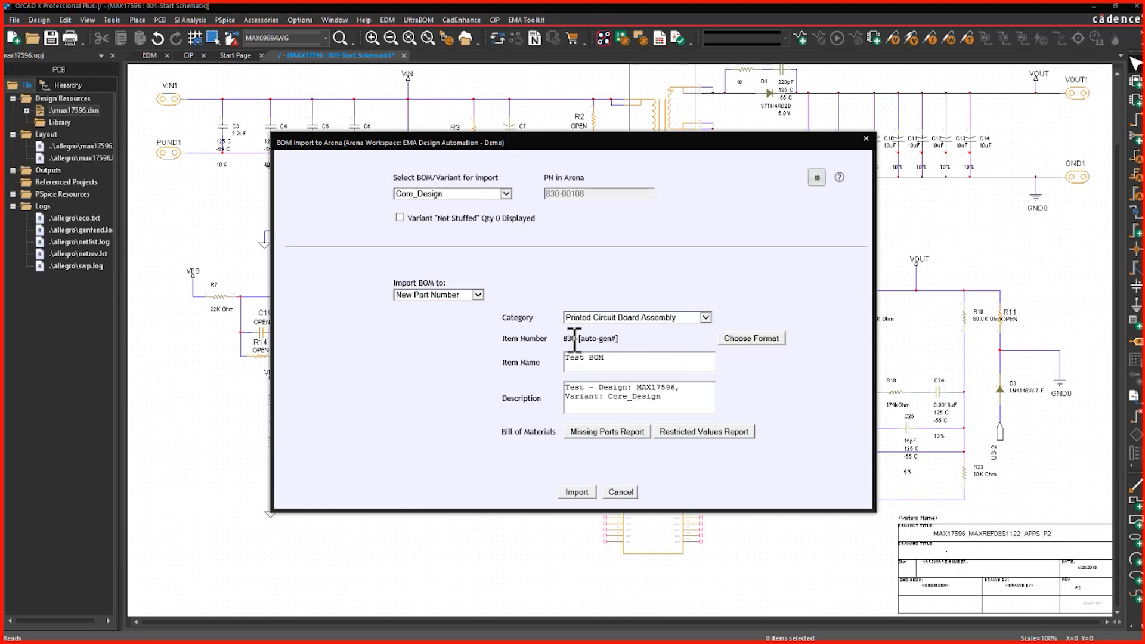
left_click(507, 194)
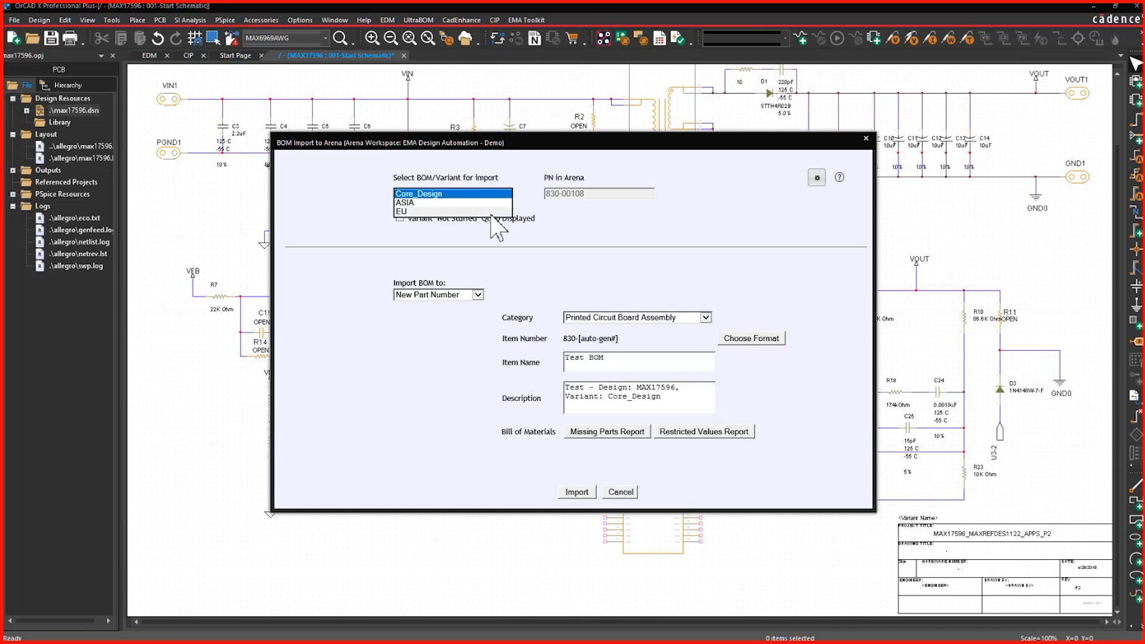
left_click(558, 210)
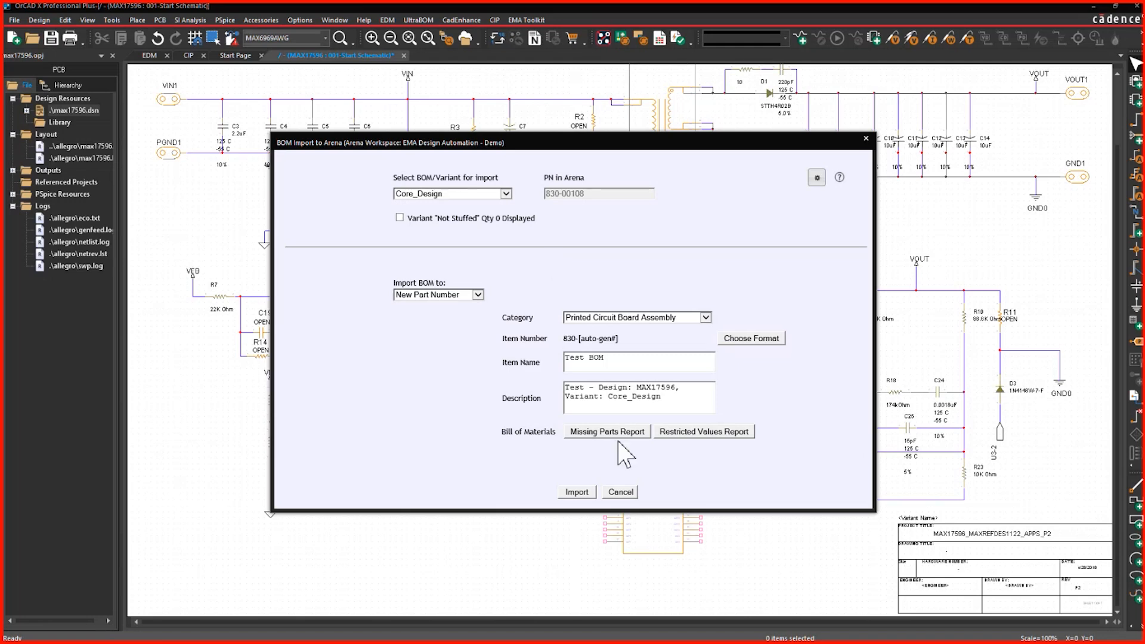
- Check the schematic with the Restricted Values Report and the Missing Parts Report, dismissing each report
left_click(686, 432)
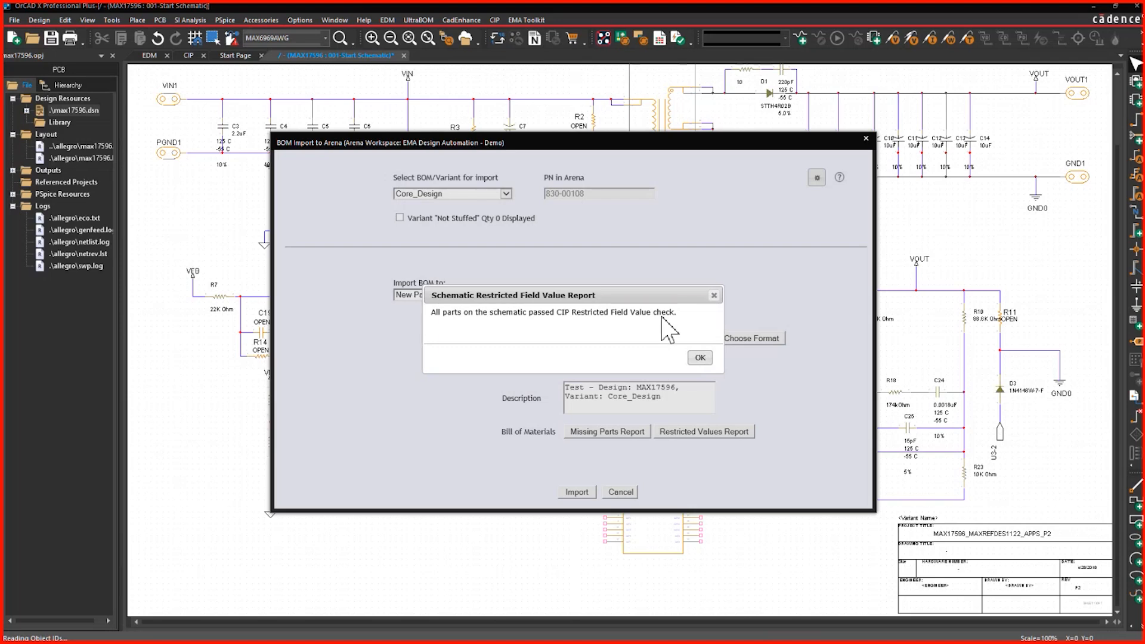
left_click(699, 359)
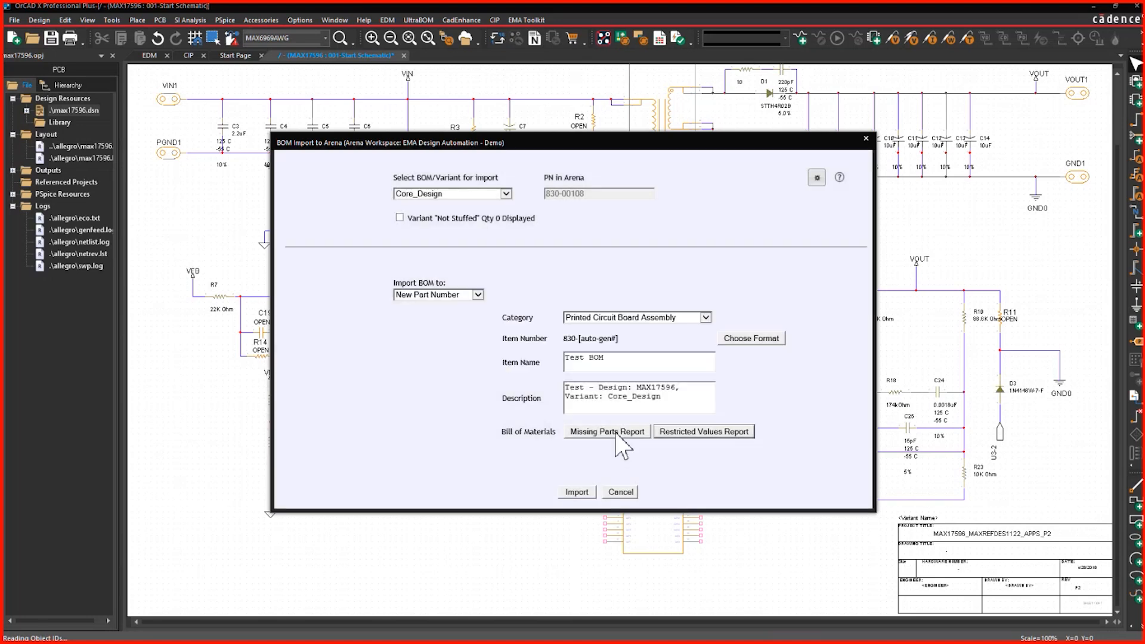
left_click(617, 440)
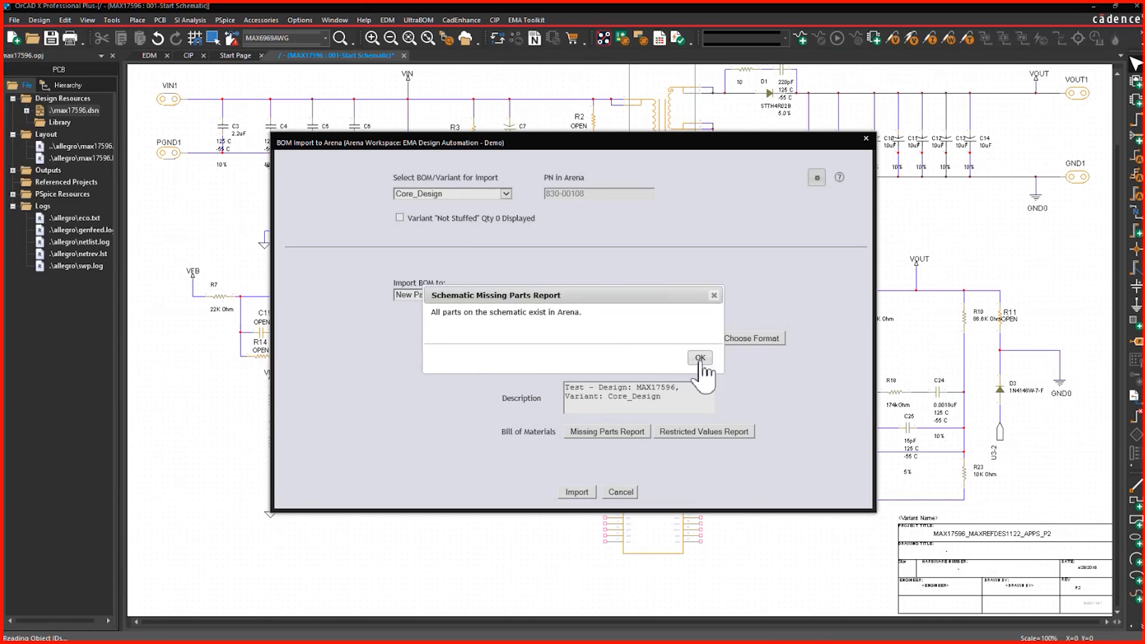
left_click(701, 358)
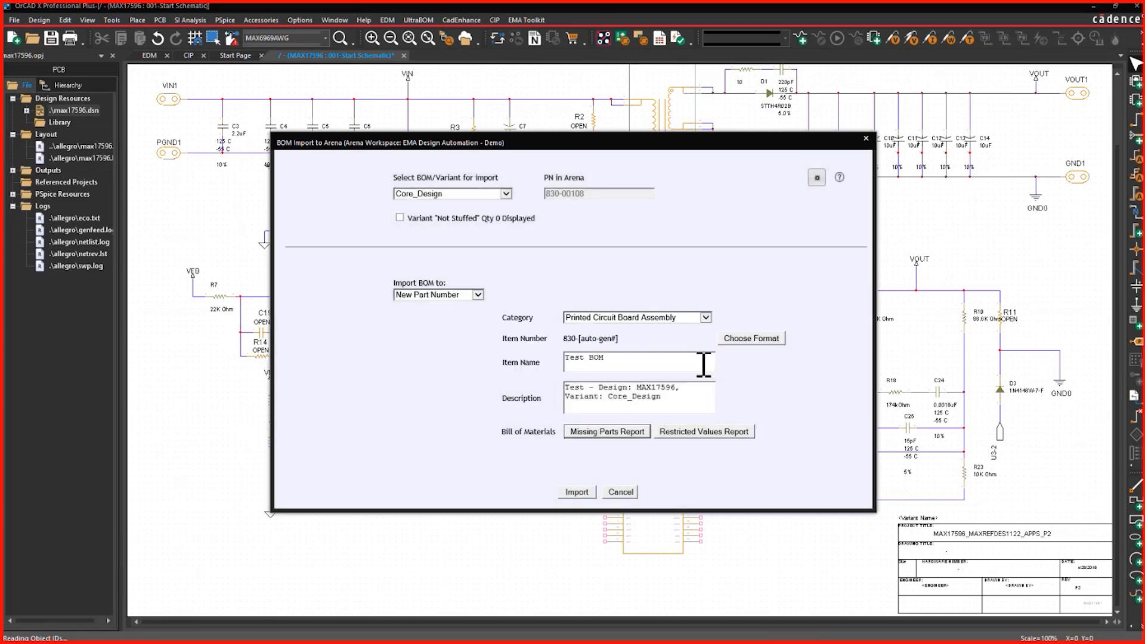
- Import the Core_Design BOM into Arena, accepting 1.5V for the V+ power net
left_click(575, 493)
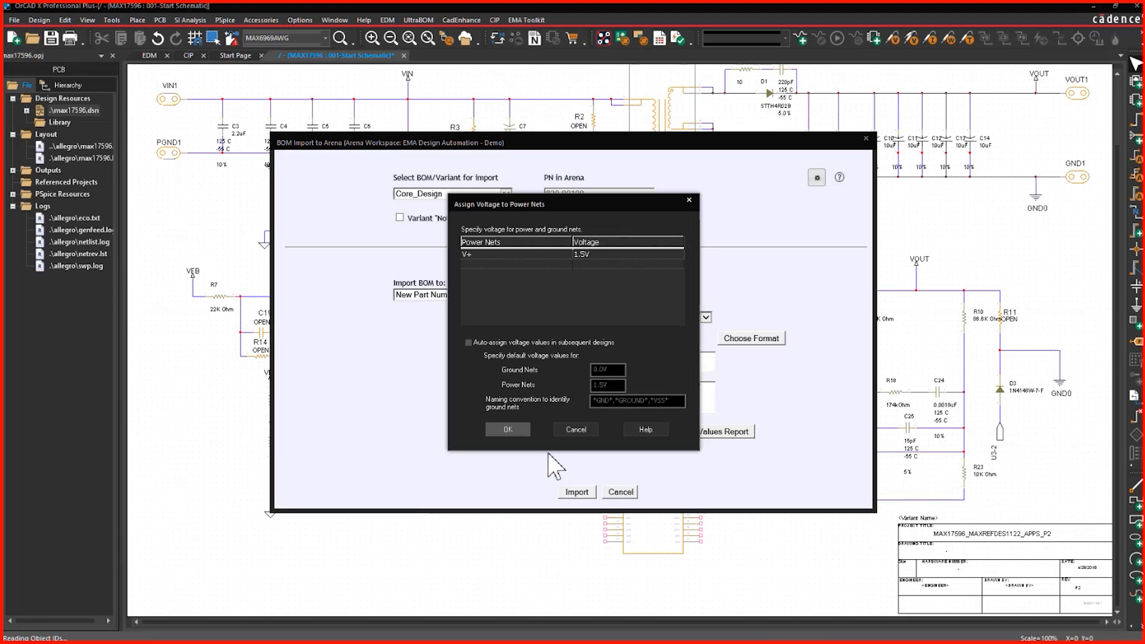
left_click(520, 429)
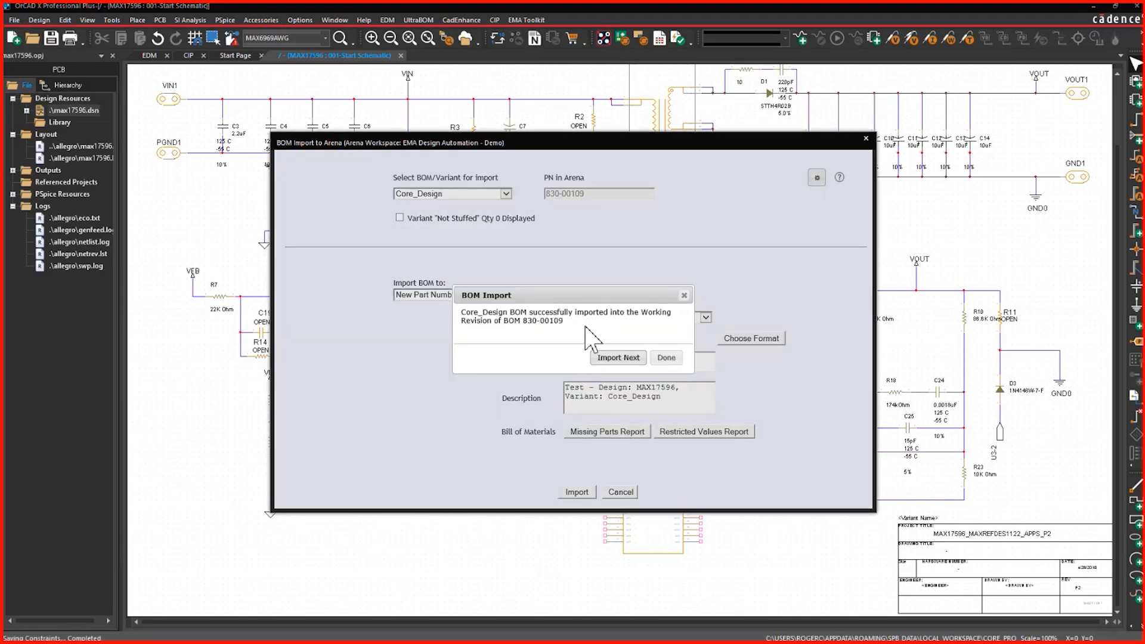
- Copy the imported BOM number 830-00109, switch to Arena in the browser, and search its items for that number
left_click_drag(564, 321, 526, 326)
key("ctrl+c")
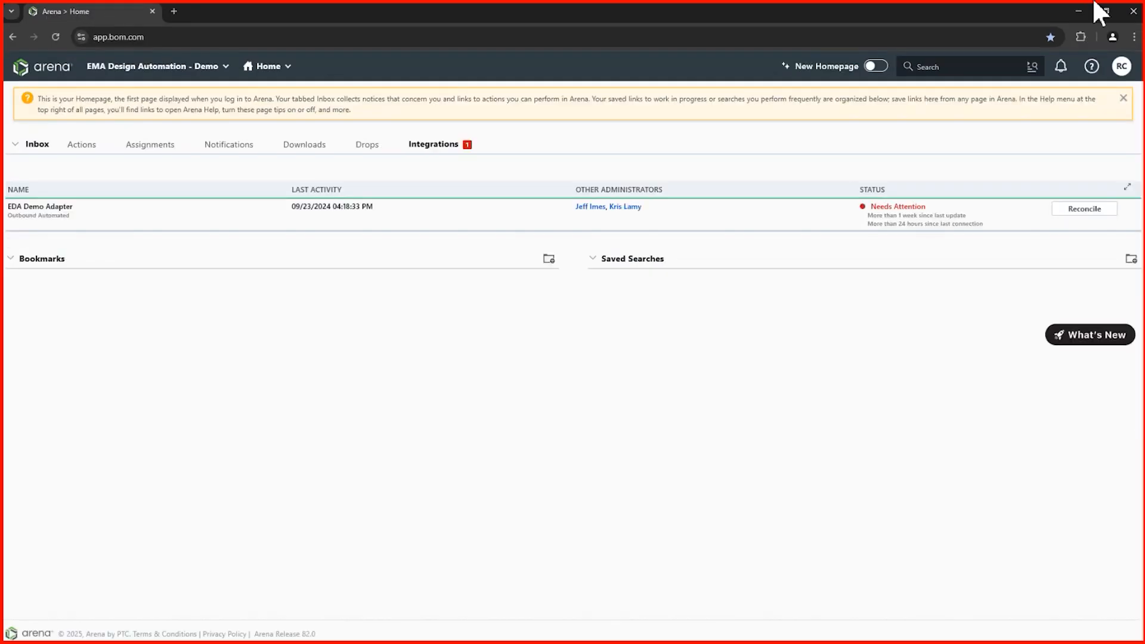
left_click(929, 72)
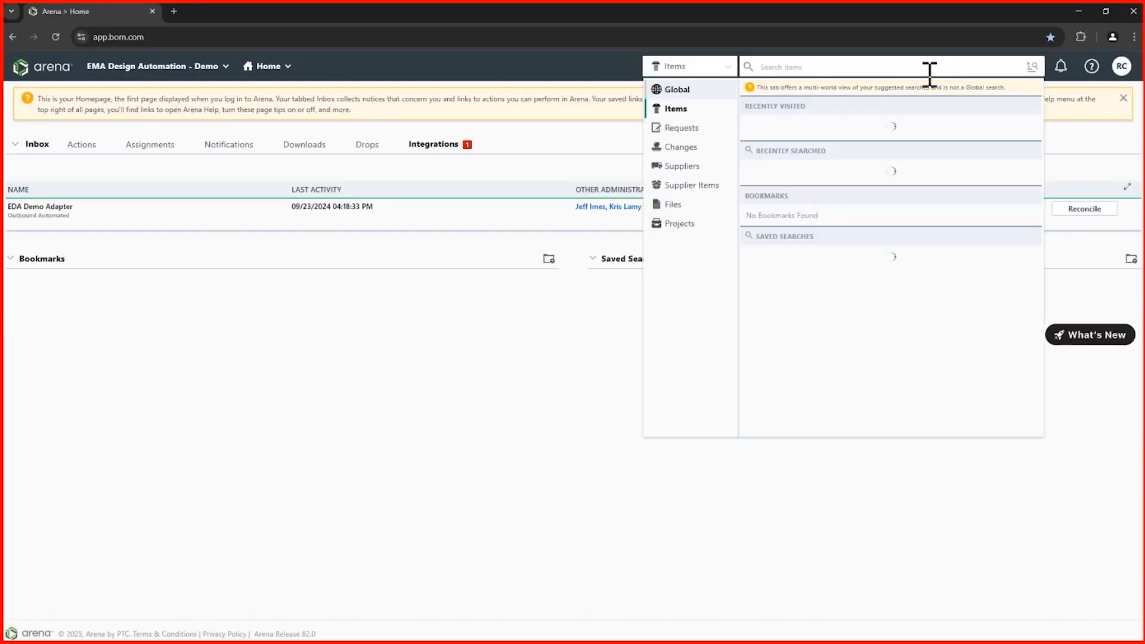
key("ctrl+v")
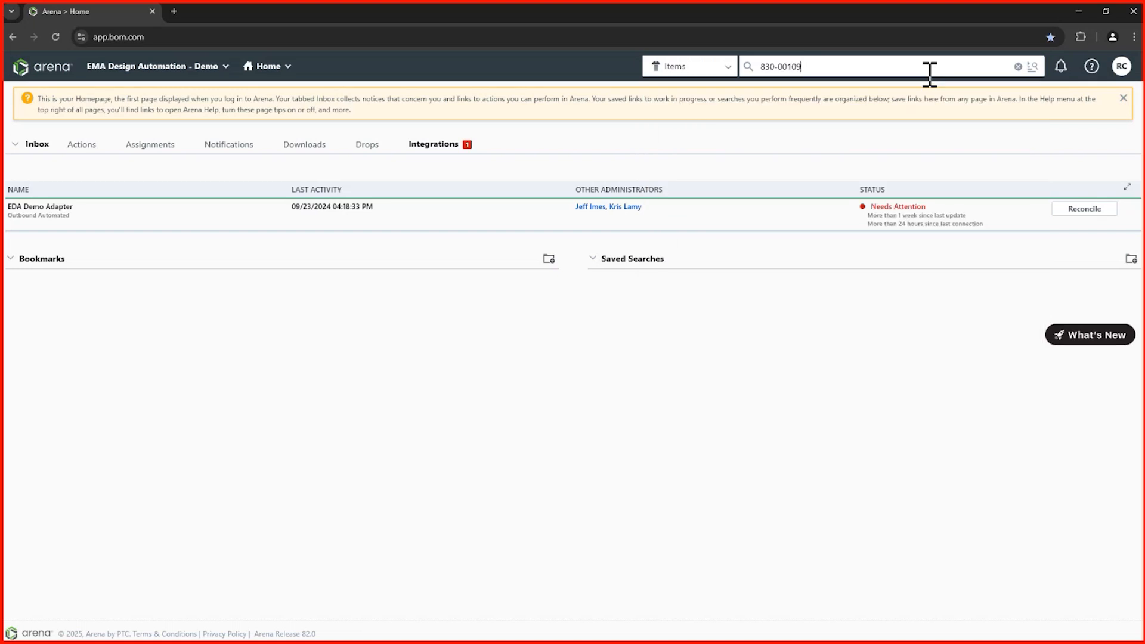
key("Return")
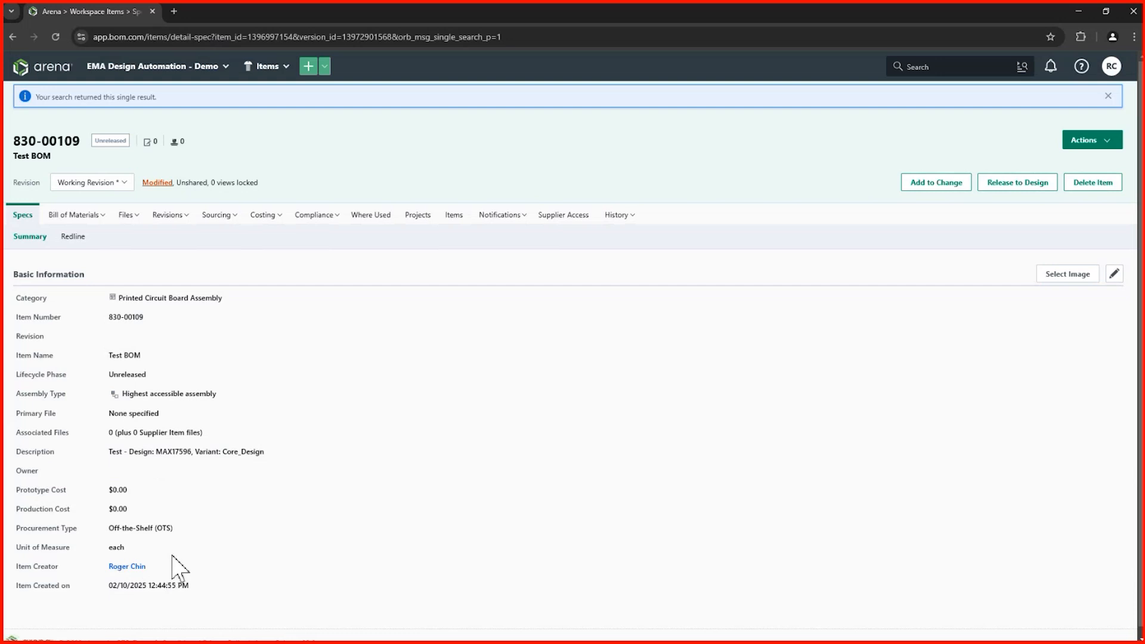
- Review the Test BOM's bill of materials in Arena and examine the sourcing of item 150-00072, the linear LED driver IC
left_click(80, 215)
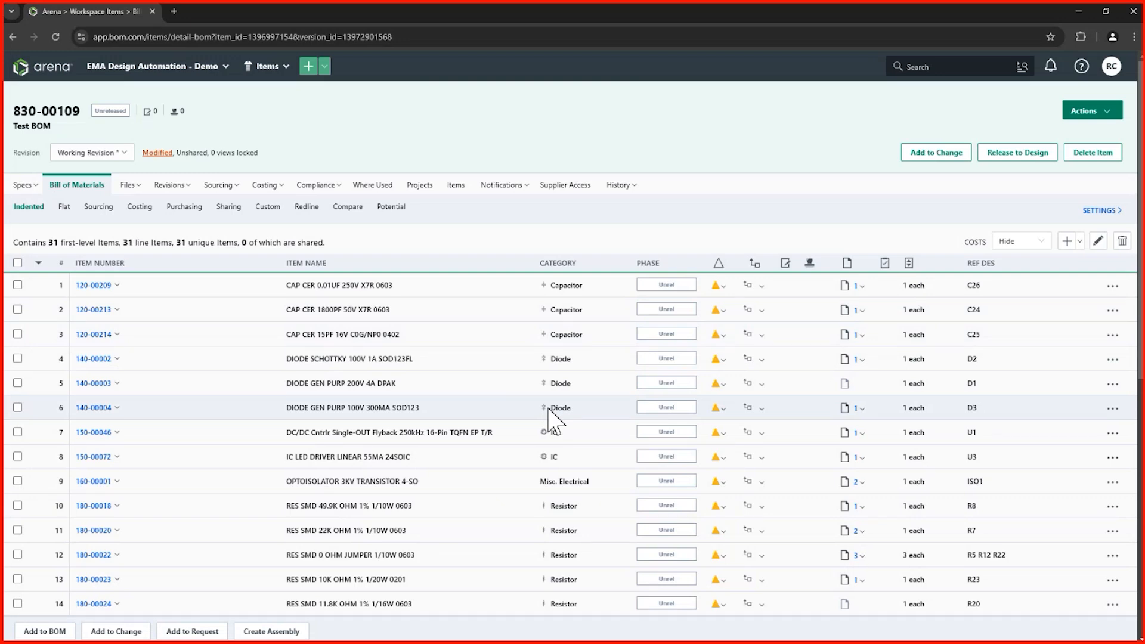
scroll(954, 453, "down", 4)
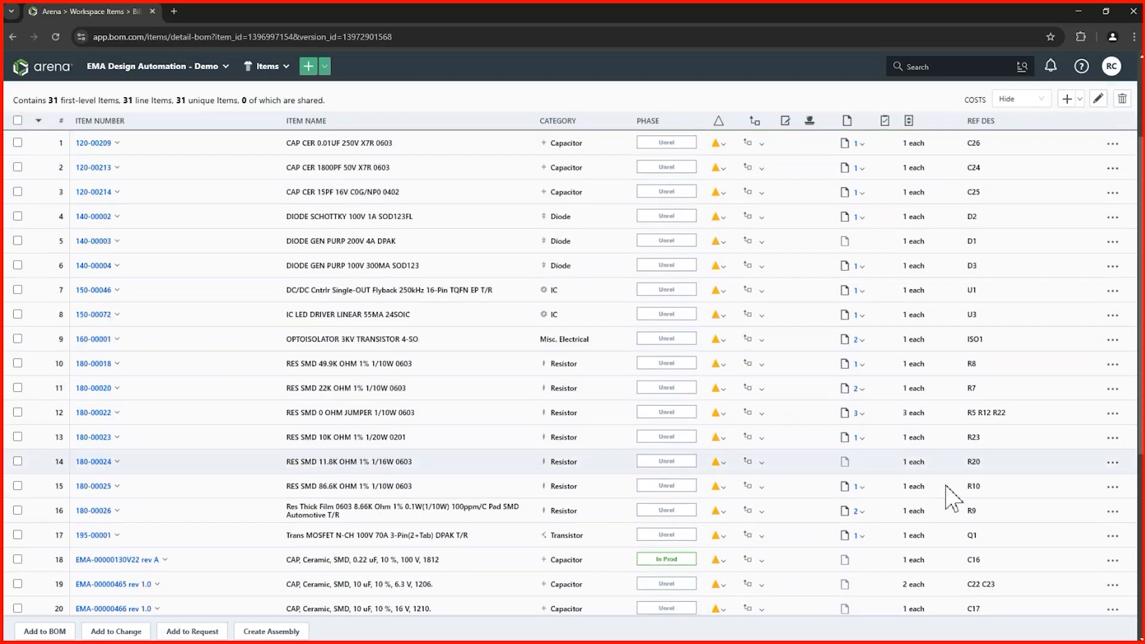
scroll(949, 561, "down", 1)
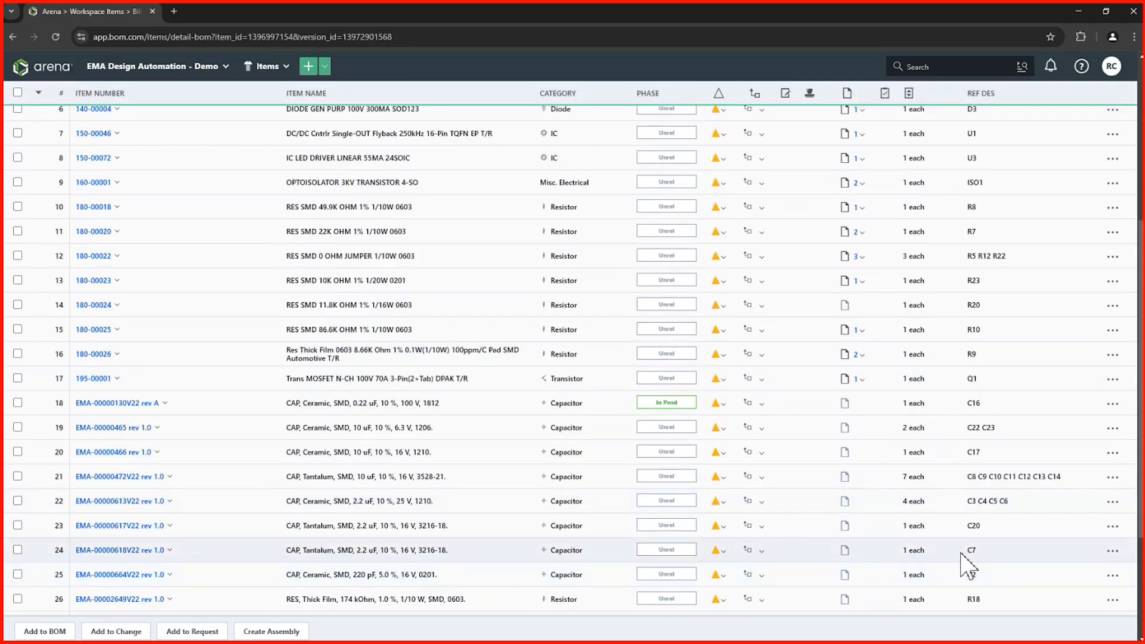
scroll(961, 552, "up", 1)
scroll(347, 494, "up", 3)
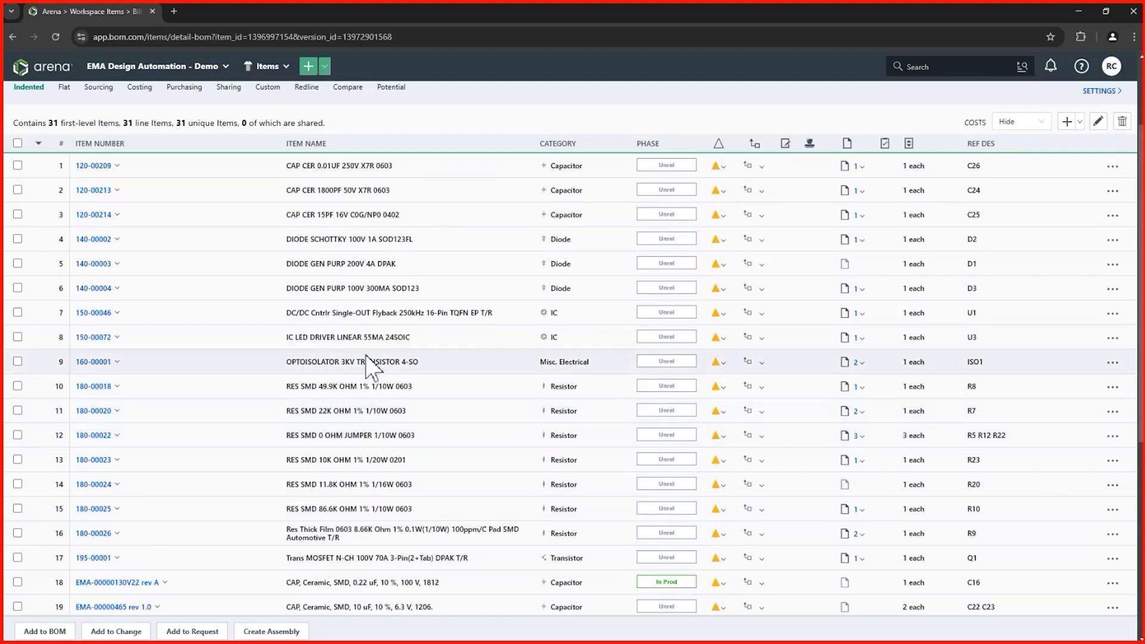
left_click(84, 339)
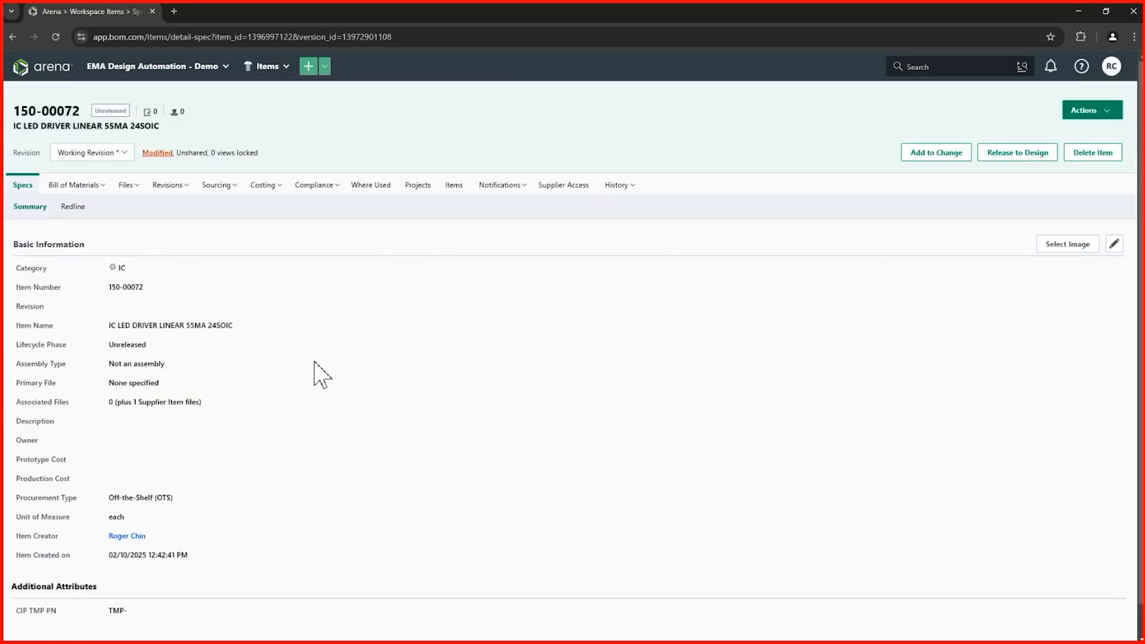
left_click(216, 189)
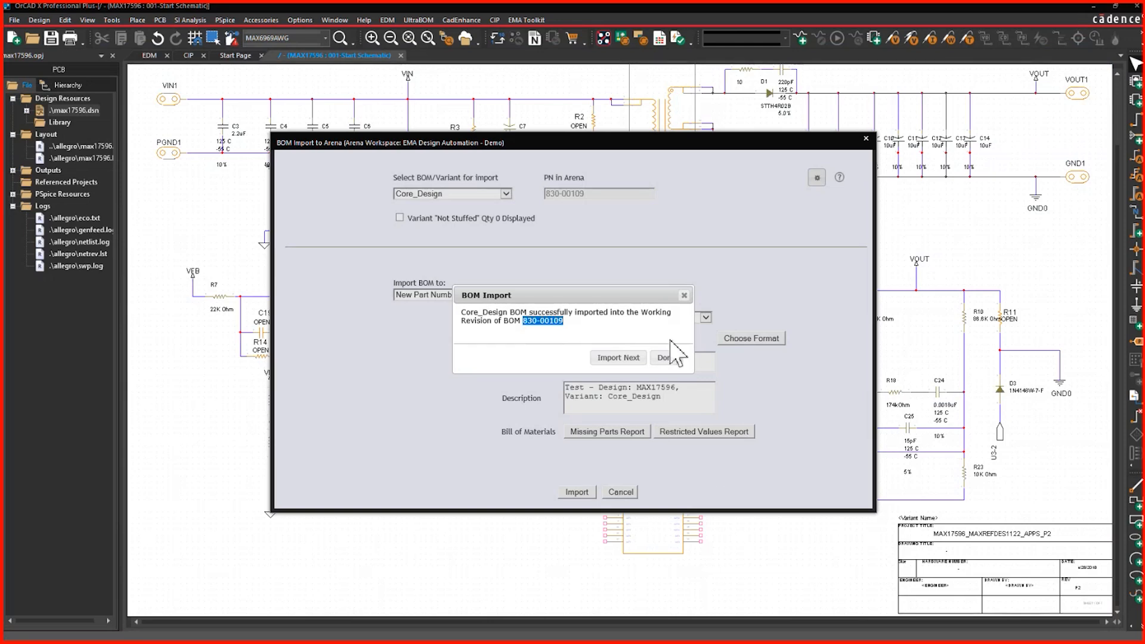
- Switch back to OrCAD and close the BOM import
left_click(684, 295)
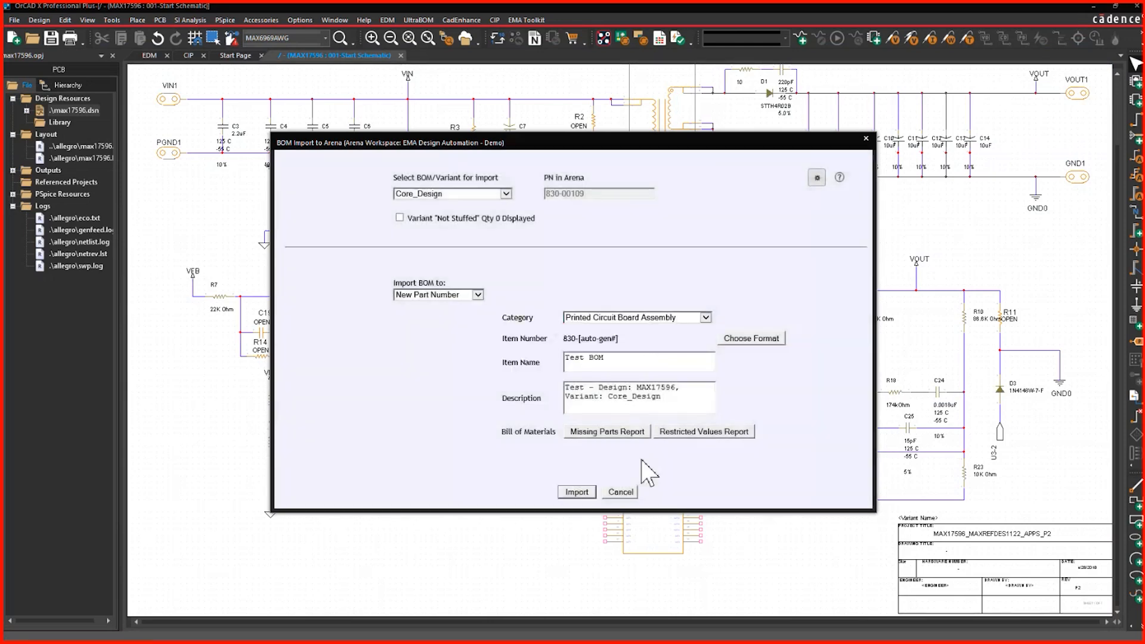
left_click(621, 492)
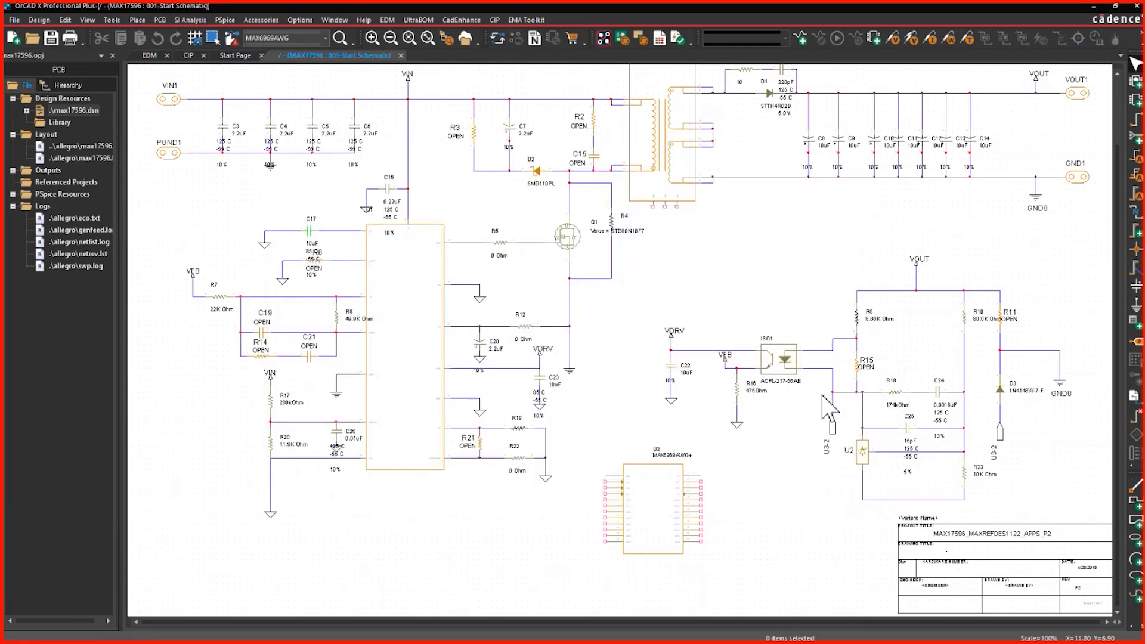
- Run the Arena Where Used lookup for optoisolator ISO1 in the schematic
right_click(776, 365)
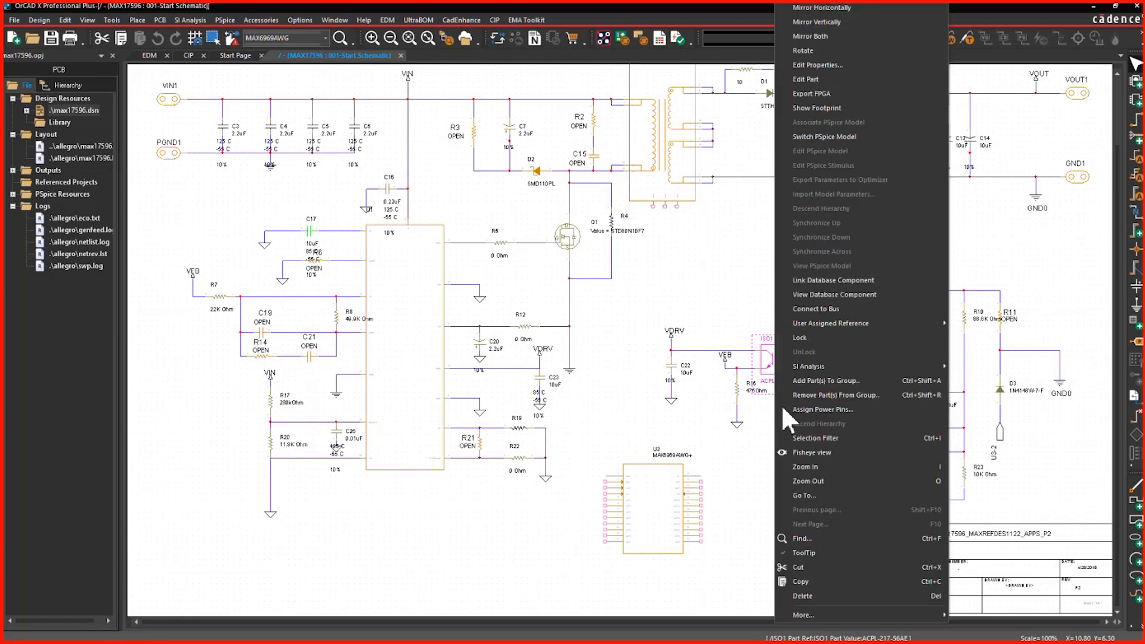
mouse_move(842, 616)
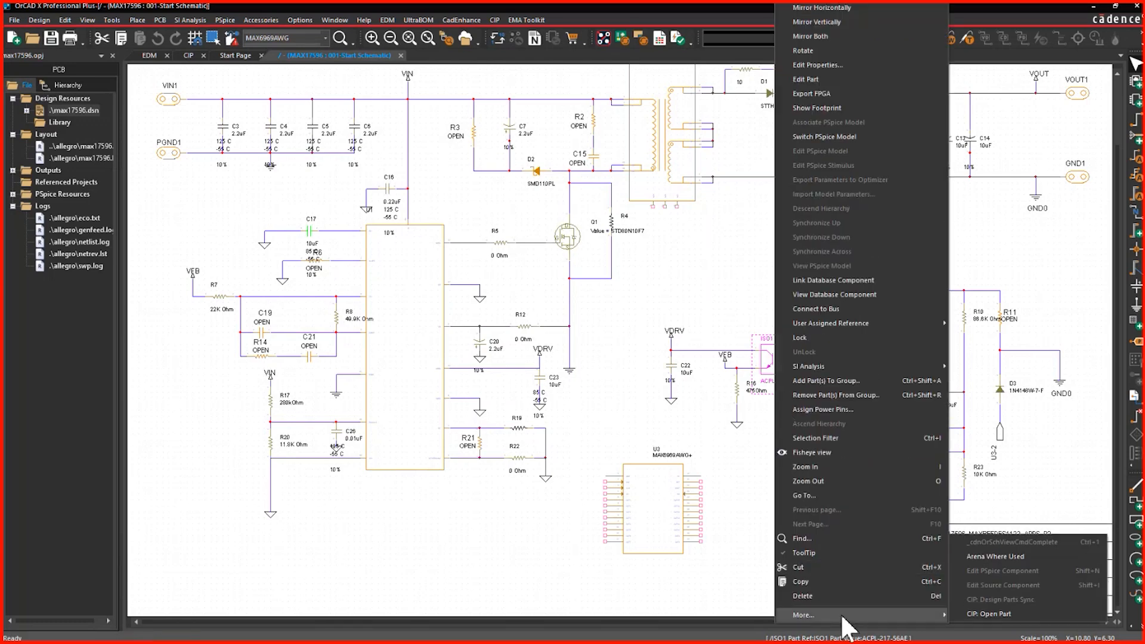
left_click(1019, 556)
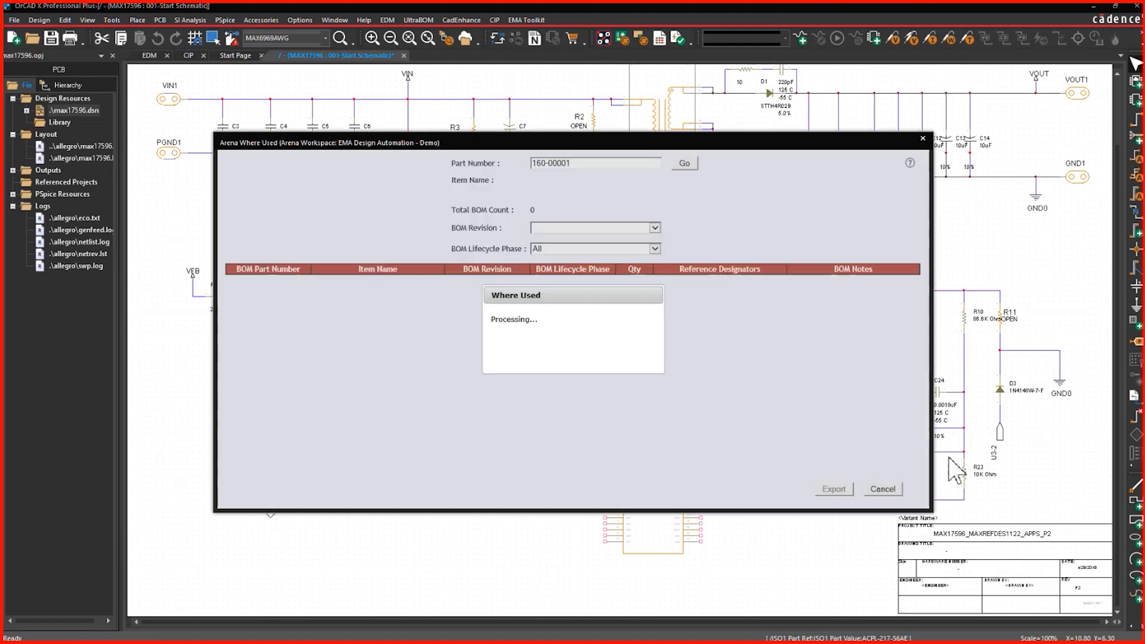